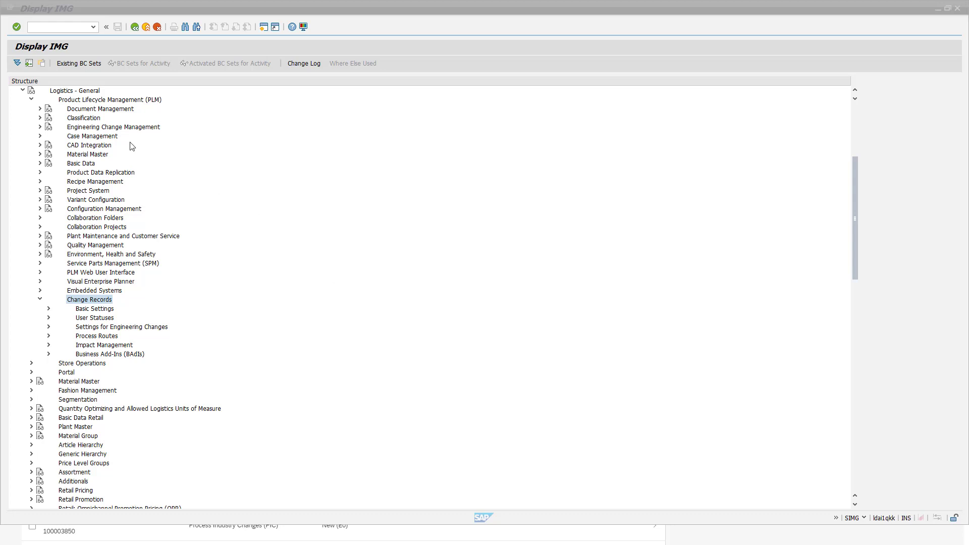
Under Change Records, expand Settings for Engineering Changes and run Define Engineering Change Record Types.
{"action": "left_click", "coordinate": [78, 101]}
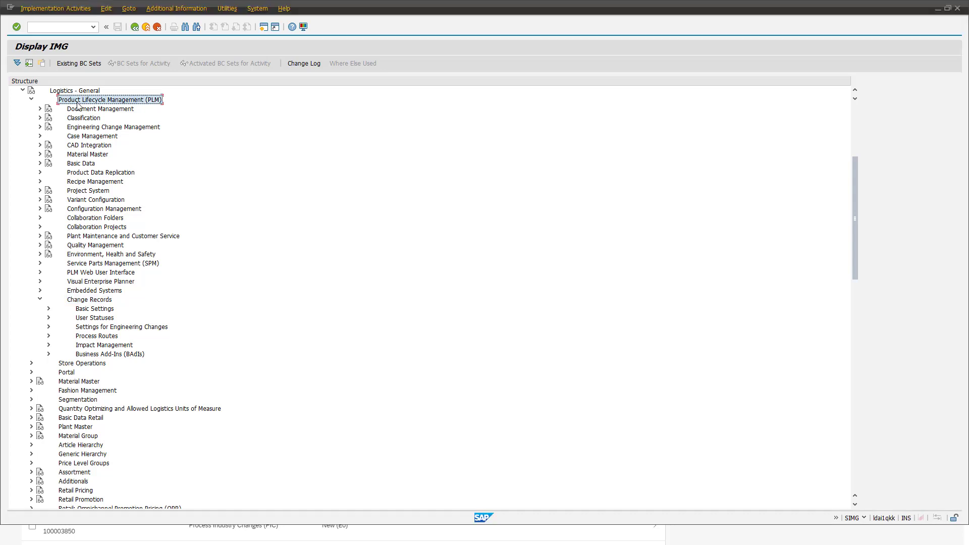
{"action": "left_click", "coordinate": [78, 302]}
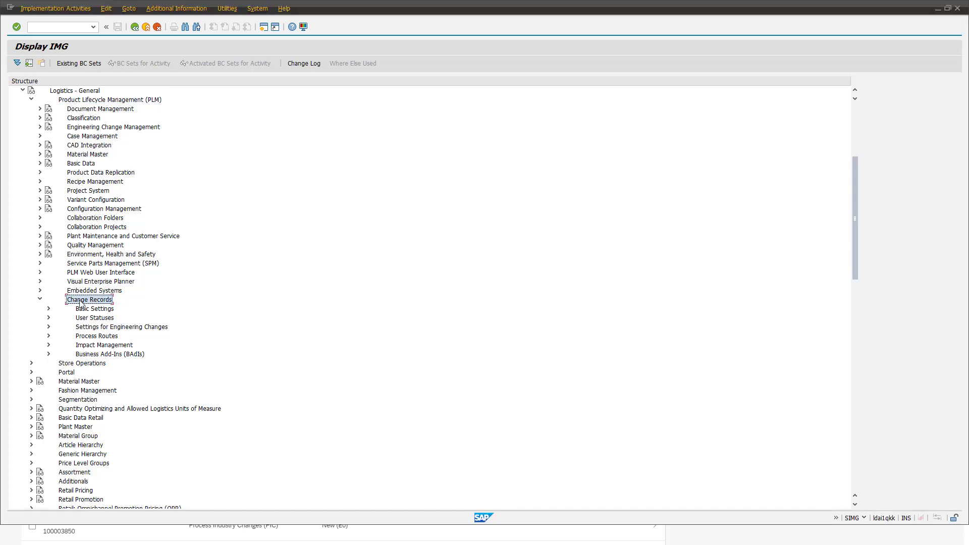
{"action": "left_click", "coordinate": [84, 328]}
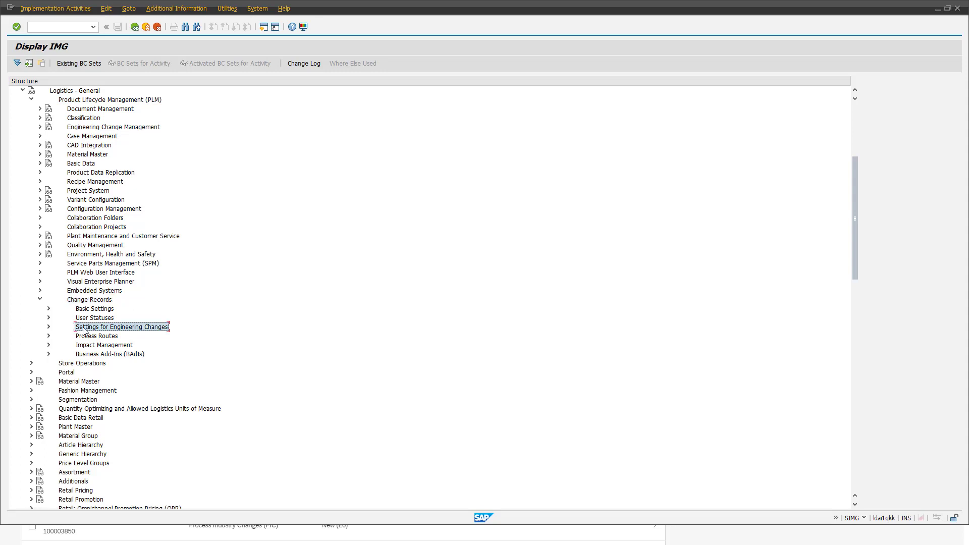
{"action": "left_click", "coordinate": [49, 328]}
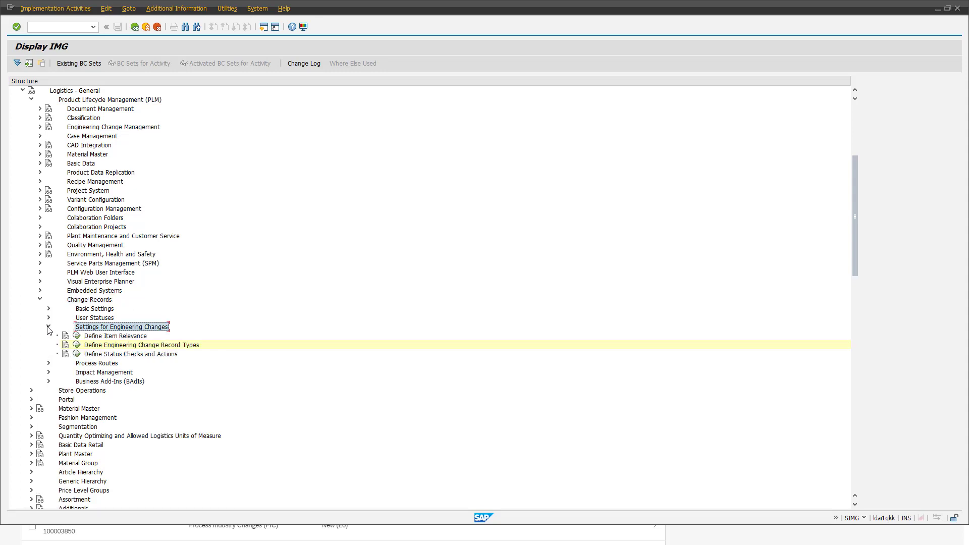
{"action": "left_click", "coordinate": [105, 347]}
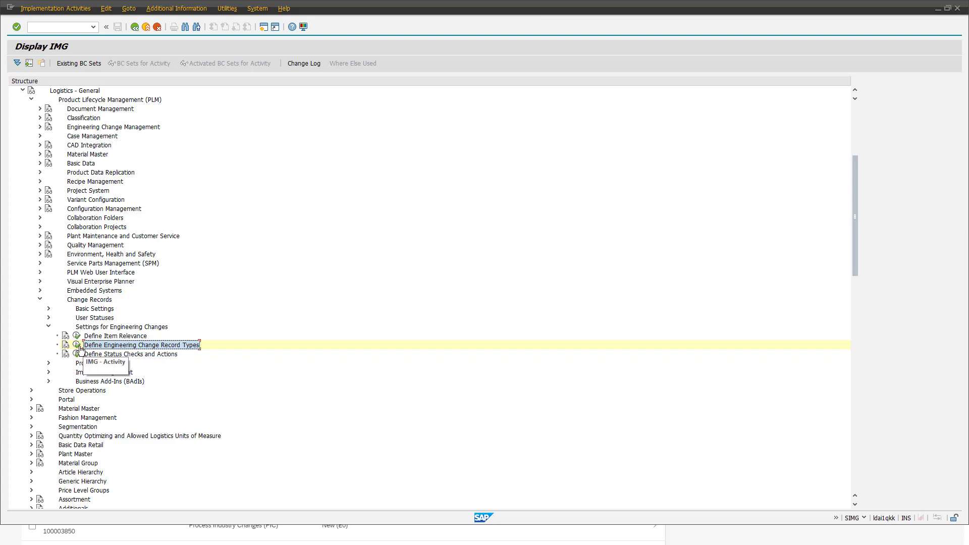
{"action": "left_click", "coordinate": [80, 348]}
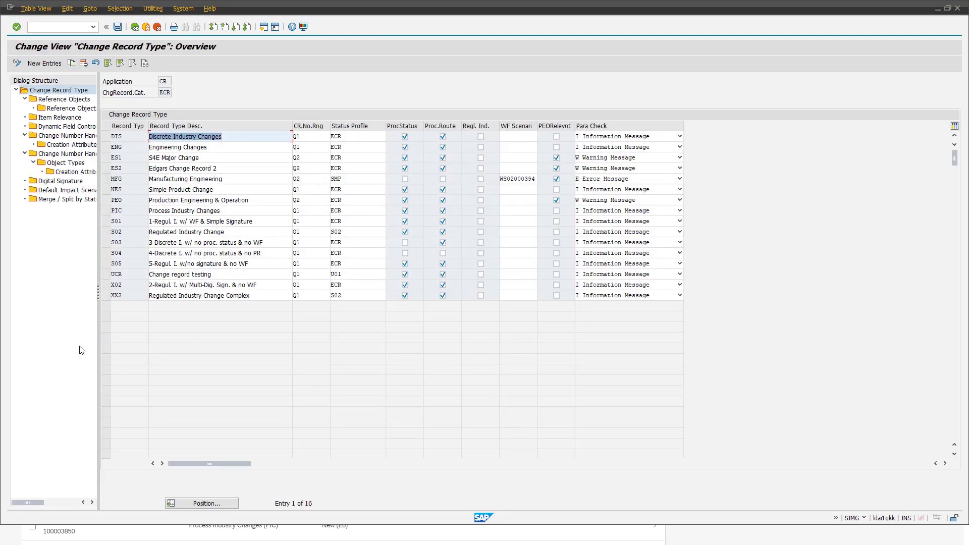
Open the Merge / Split by Status settings for record type S01.
{"action": "left_click", "coordinate": [106, 222]}
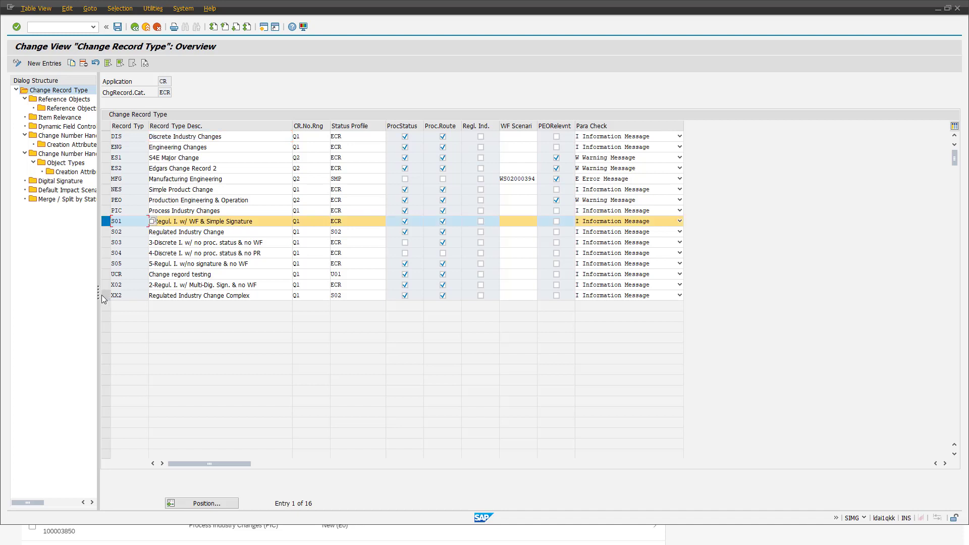
{"action": "left_click_drag", "start_coordinate": [97, 296], "coordinate": [145, 296]}
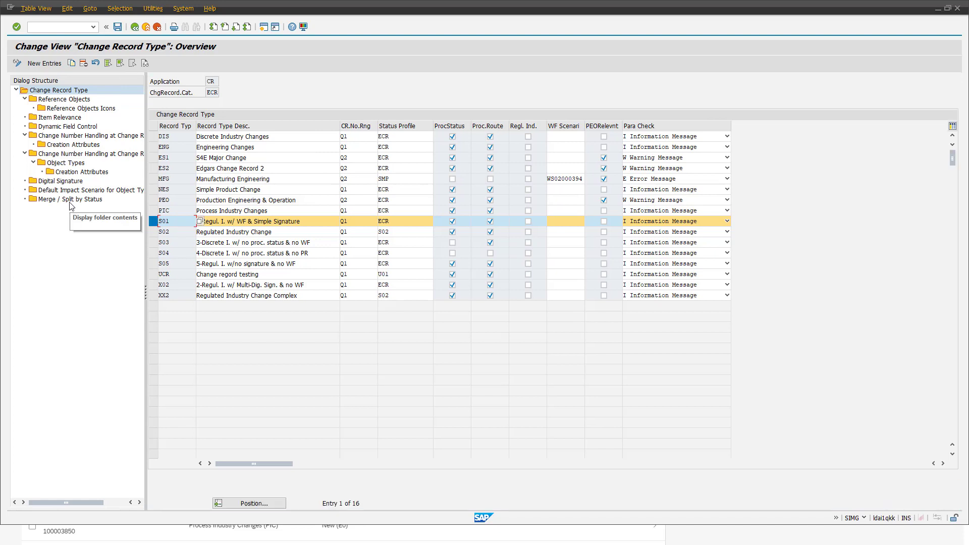
{"action": "left_click", "coordinate": [71, 200]}
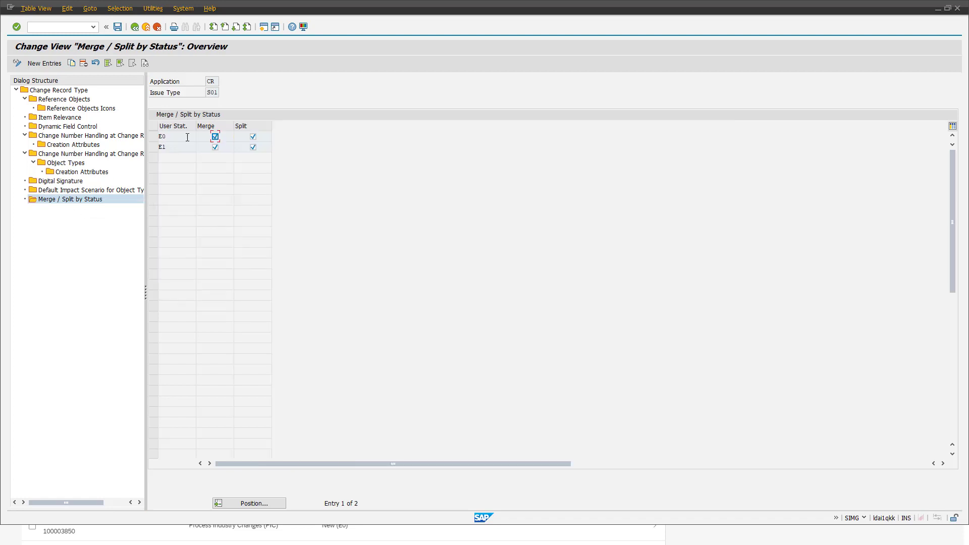
Review the E0 and E1 status entries, then return to the Manage Change Records list.
{"action": "left_click", "coordinate": [187, 137]}
{"action": "left_click", "coordinate": [170, 146]}
{"action": "left_click", "coordinate": [172, 136]}
{"action": "left_click", "coordinate": [177, 147]}
{"action": "left_click", "coordinate": [8, 541]}
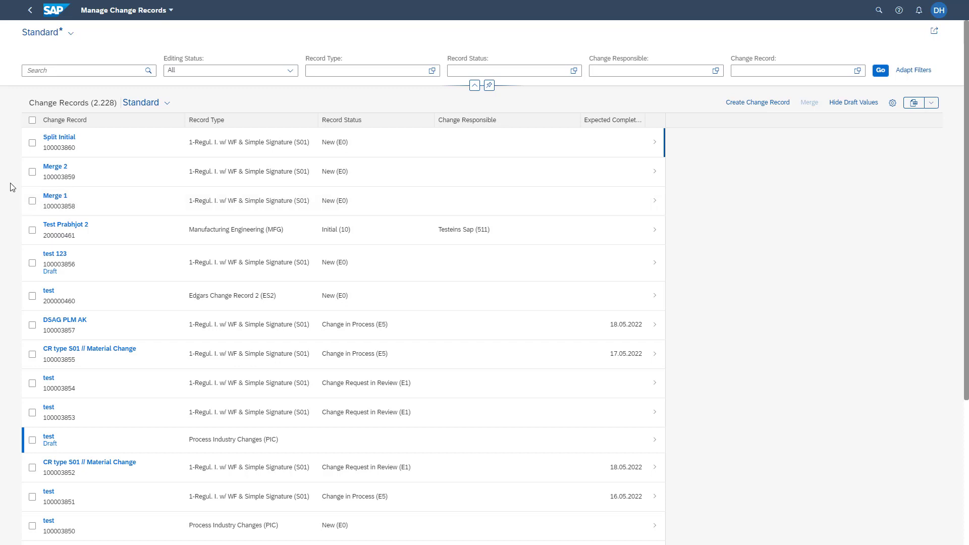
{"action": "left_click", "coordinate": [171, 201]}
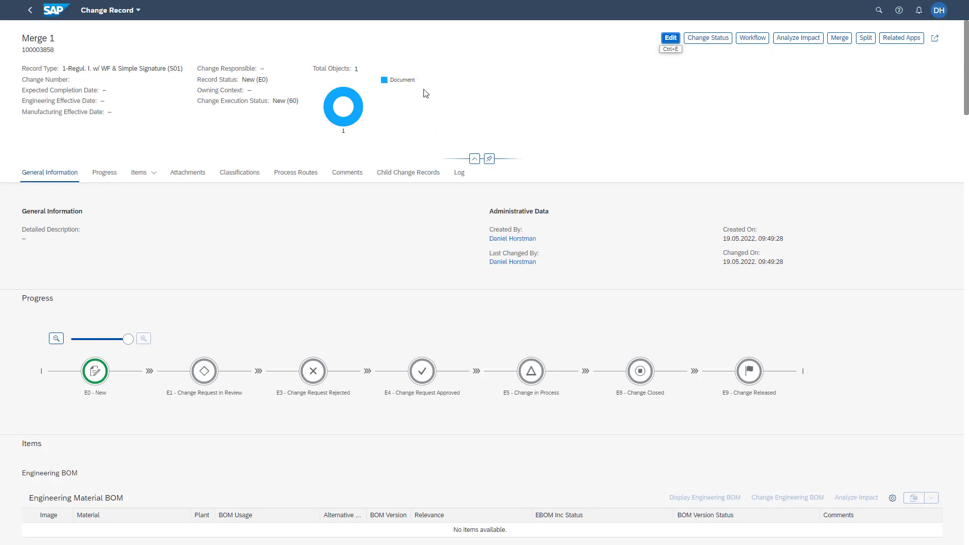
{"action": "left_click", "coordinate": [154, 178]}
{"action": "left_click", "coordinate": [156, 265]}
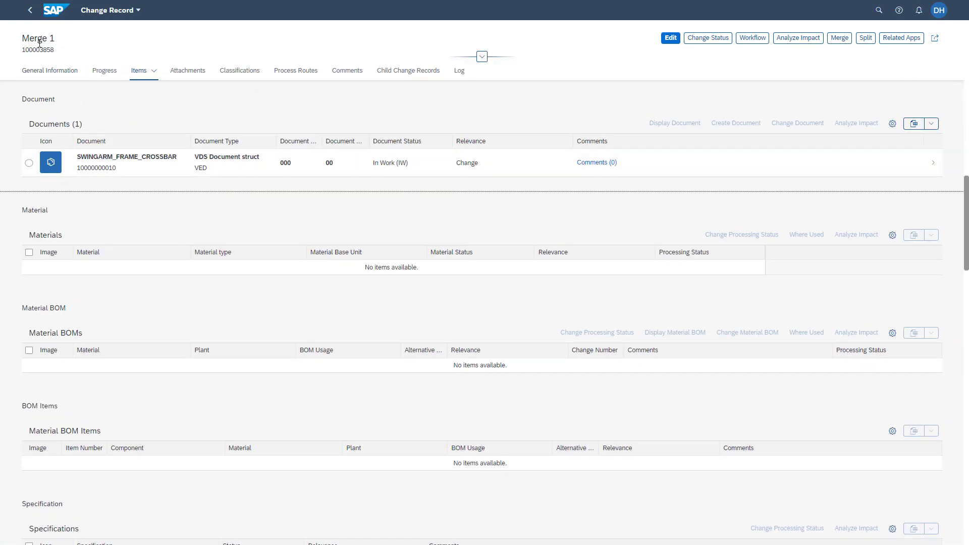
{"action": "left_click", "coordinate": [50, 71]}
{"action": "scroll", "coordinate": [163, 119], "scroll_direction": "up", "scroll_amount": 3}
{"action": "left_click_drag", "start_coordinate": [243, 79], "coordinate": [277, 83]}
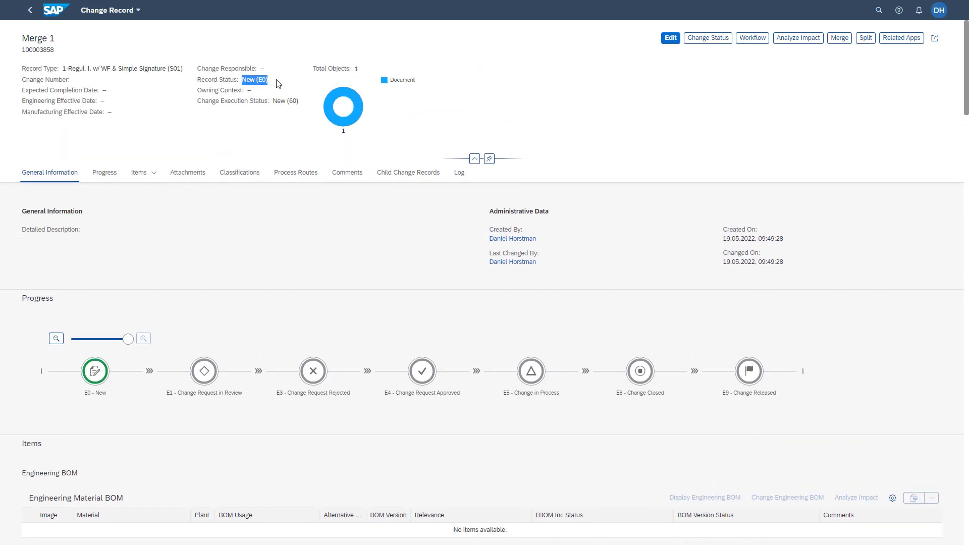
{"action": "left_click", "coordinate": [271, 83]}
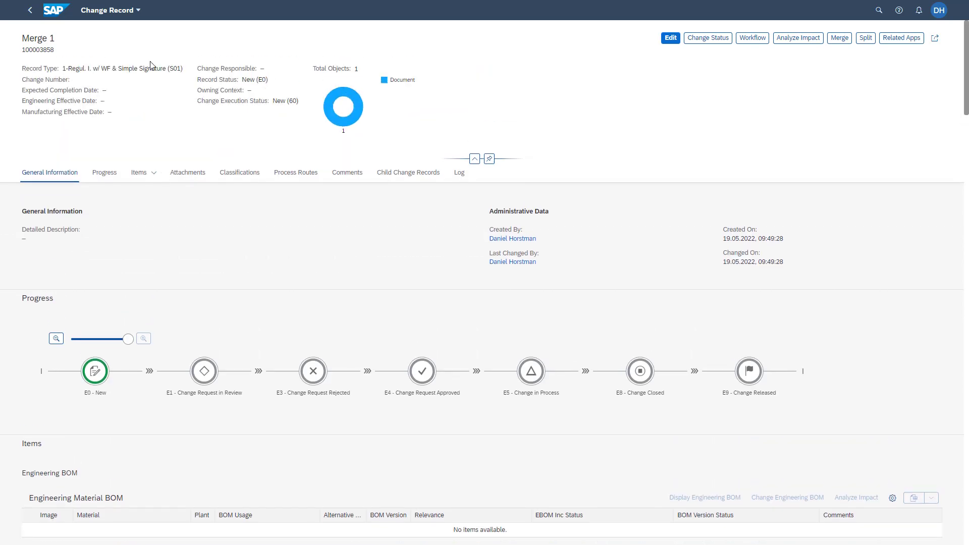
{"action": "left_click", "coordinate": [31, 17]}
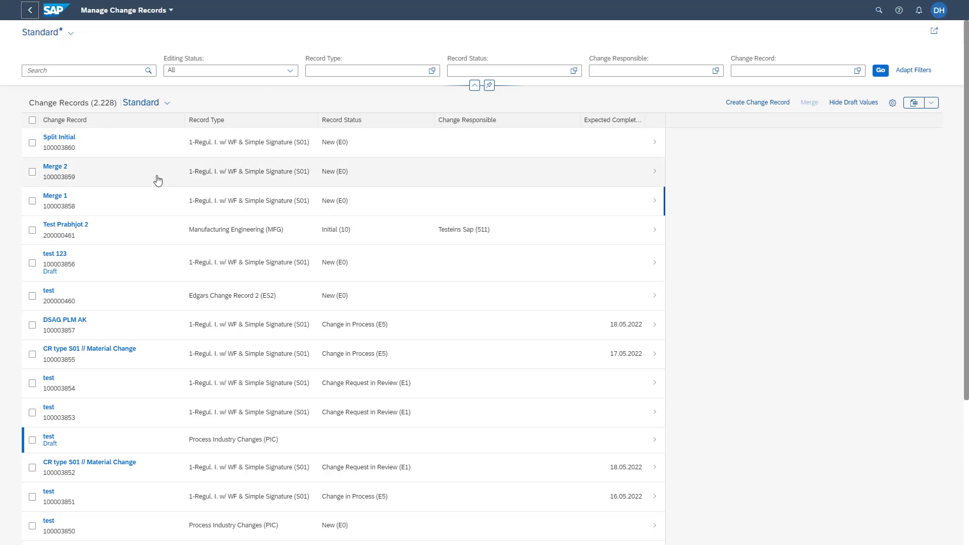
{"action": "left_click", "coordinate": [157, 181]}
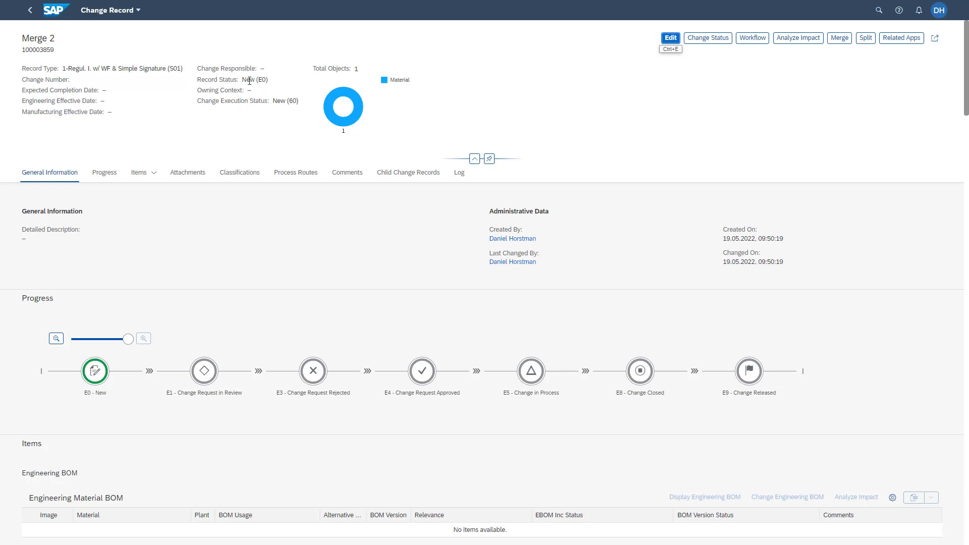
{"action": "left_click_drag", "start_coordinate": [243, 80], "coordinate": [270, 83]}
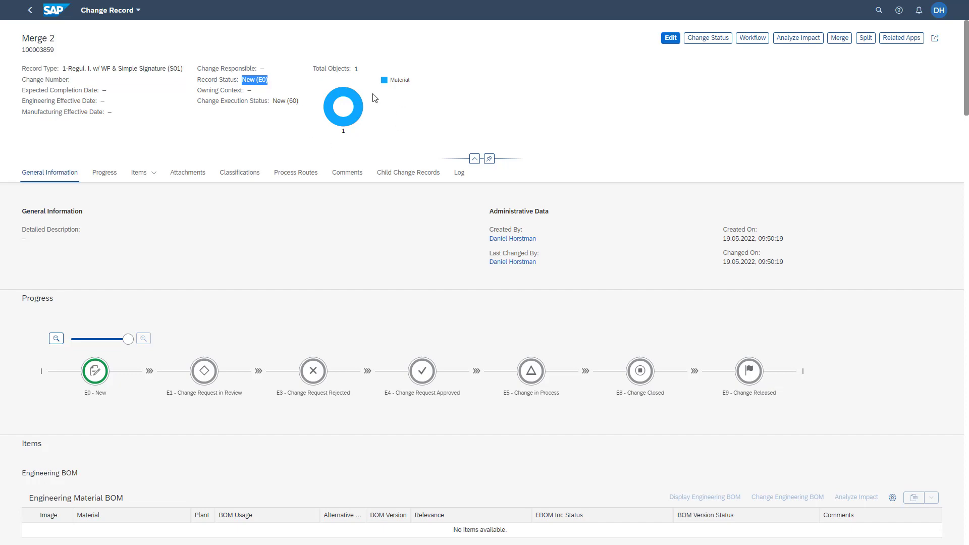
{"action": "left_click", "coordinate": [153, 176]}
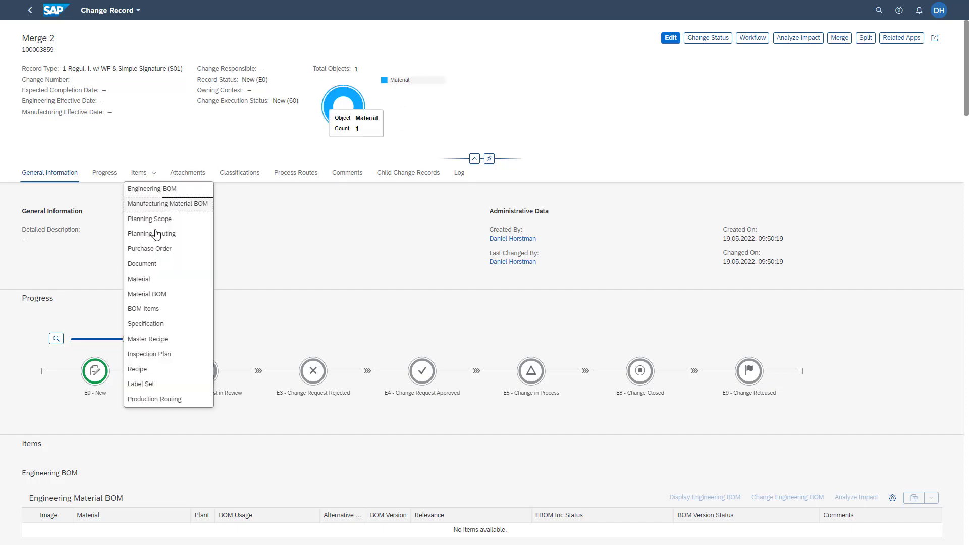
{"action": "left_click", "coordinate": [148, 283]}
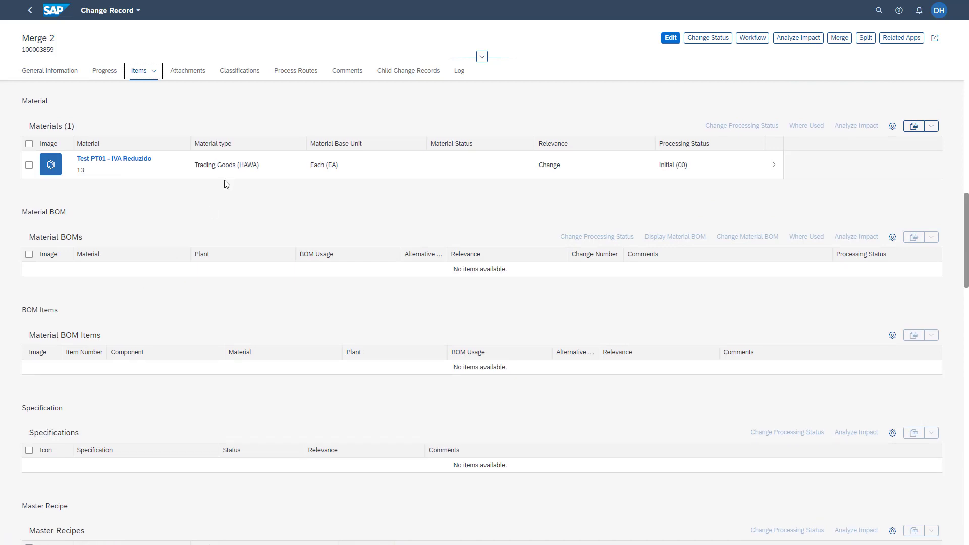
{"action": "left_click", "coordinate": [32, 14]}
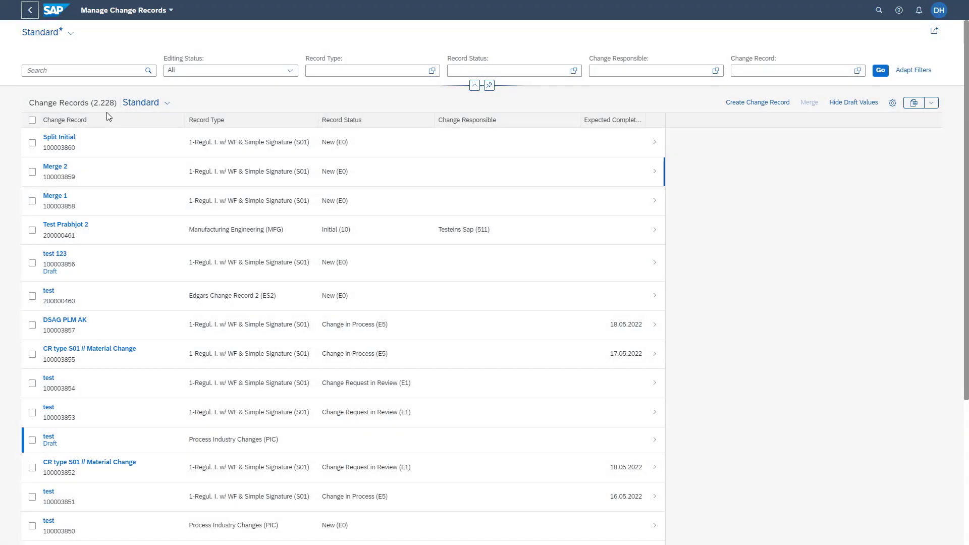
Select Merge 1 and Merge 2 and start merging them.
{"action": "left_click", "coordinate": [34, 174]}
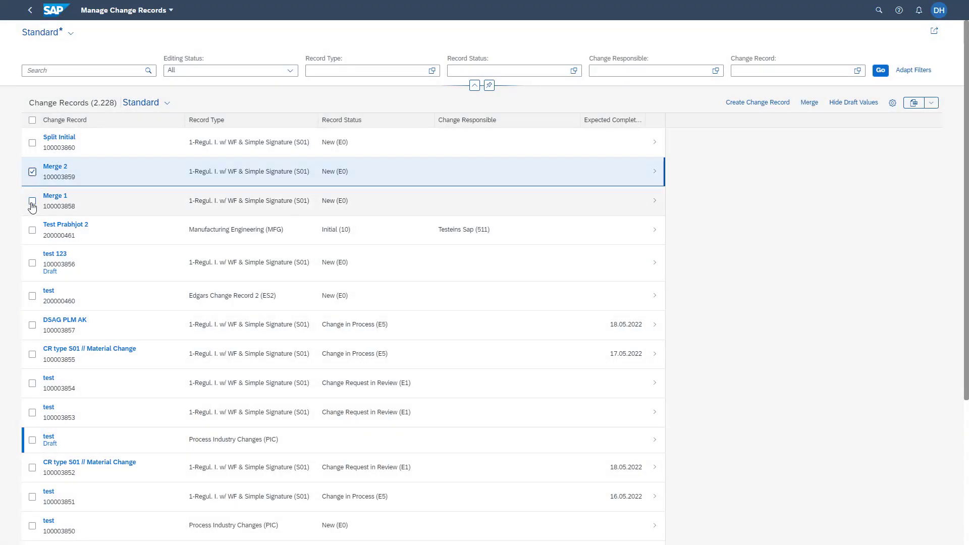
{"action": "left_click", "coordinate": [32, 202]}
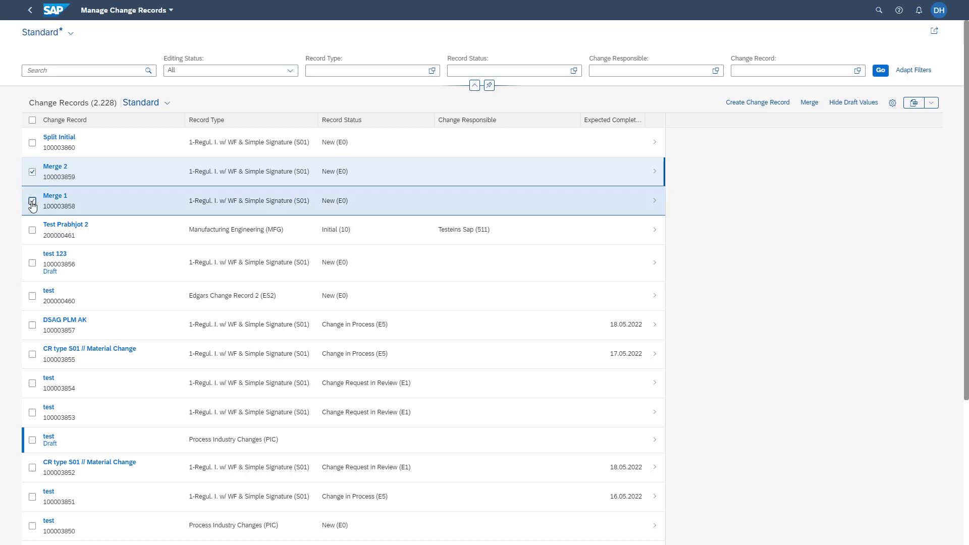
{"action": "left_click", "coordinate": [808, 104]}
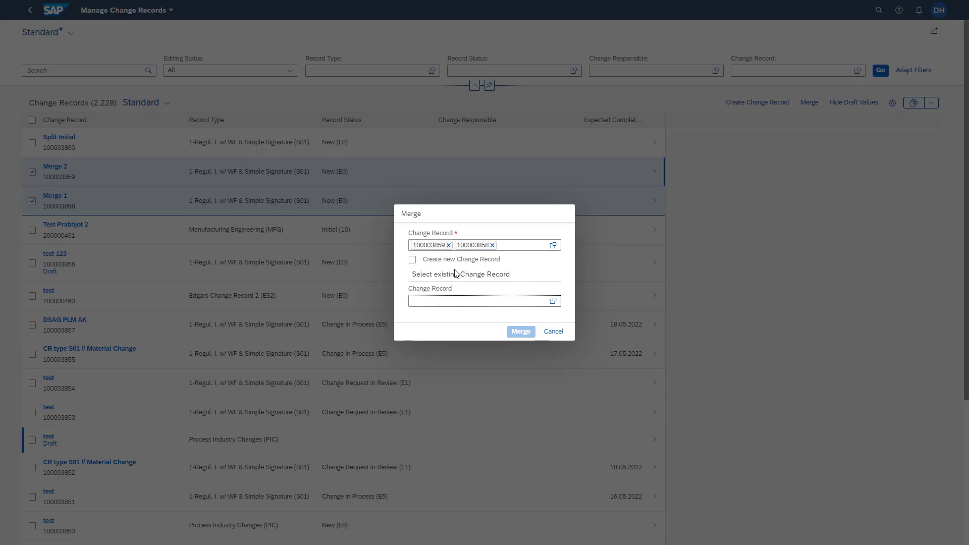
Merge into a new record 'Merge3' of type 1-Regul. I. w/ WF & Simple Signature.
{"action": "left_click", "coordinate": [411, 302]}
{"action": "left_click", "coordinate": [413, 260]}
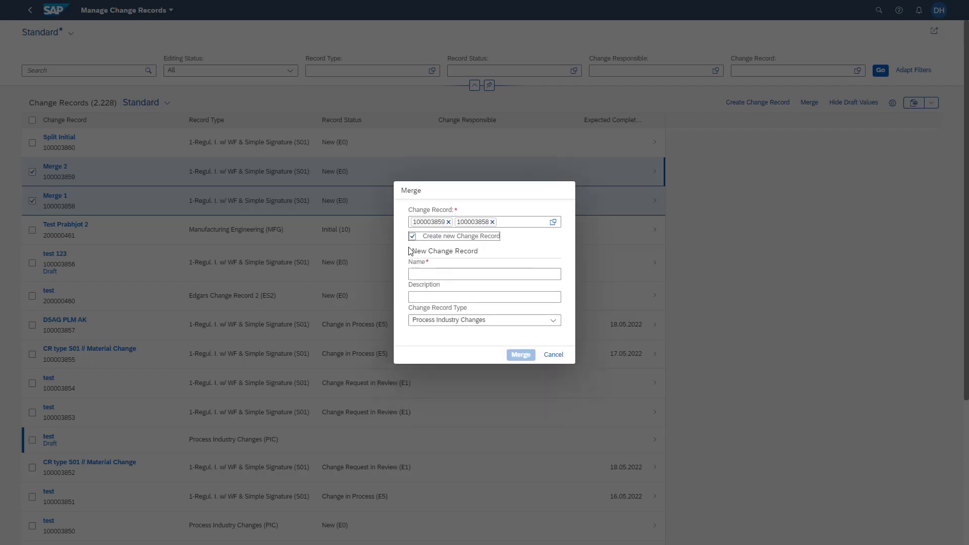
{"action": "left_click", "coordinate": [434, 275]}
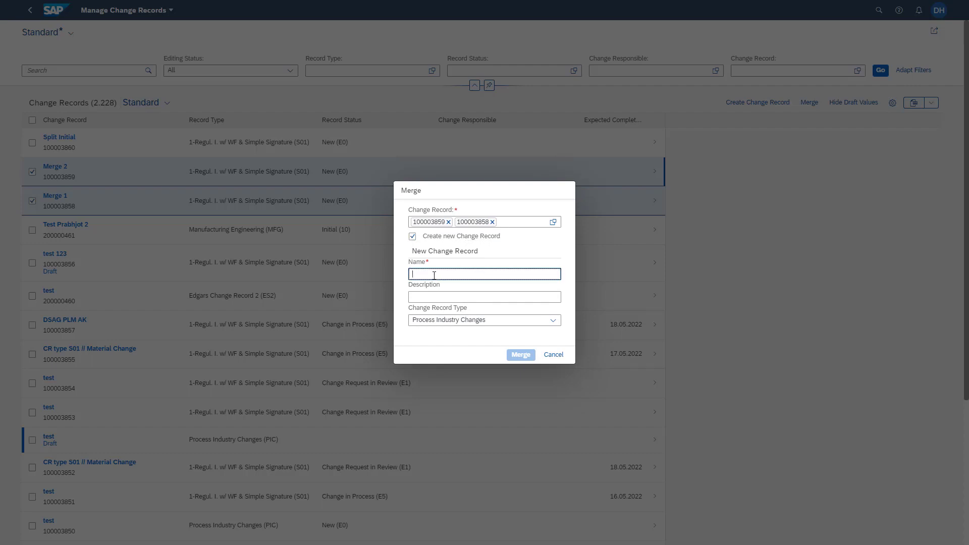
{"action": "type", "text": "Merge3"}
{"action": "key", "text": "Tab"}
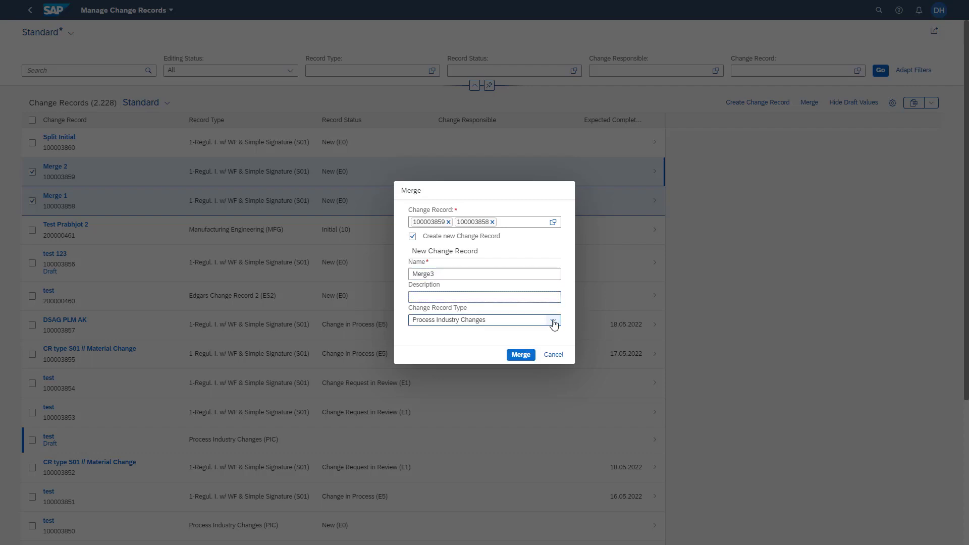
{"action": "left_click", "coordinate": [553, 321]}
{"action": "left_click", "coordinate": [469, 205]}
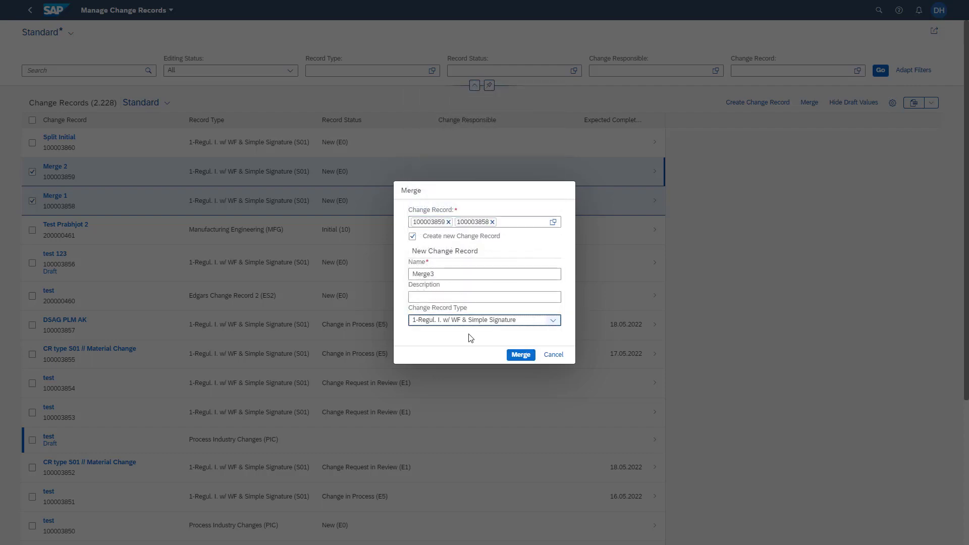
{"action": "left_click", "coordinate": [528, 359]}
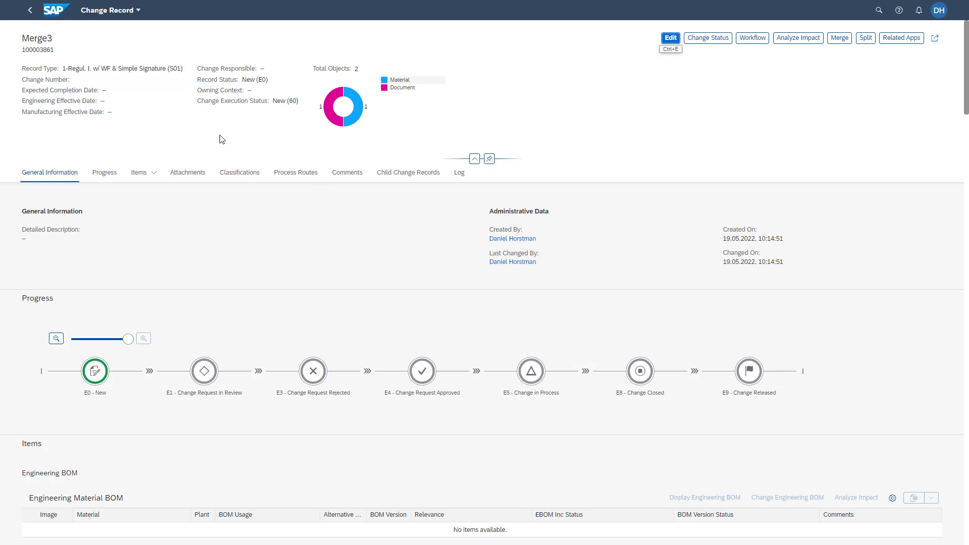
Point out Merge3's record type and its New (E0) status.
{"action": "left_click_drag", "start_coordinate": [65, 72], "coordinate": [70, 80]}
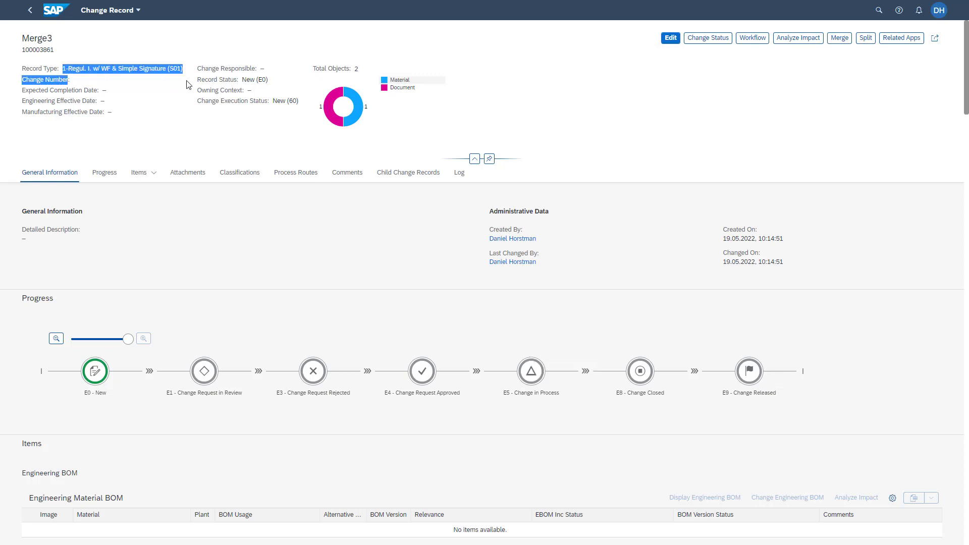
{"action": "left_click", "coordinate": [176, 68]}
{"action": "left_click_drag", "start_coordinate": [205, 79], "coordinate": [269, 82]}
{"action": "left_click", "coordinate": [270, 86]}
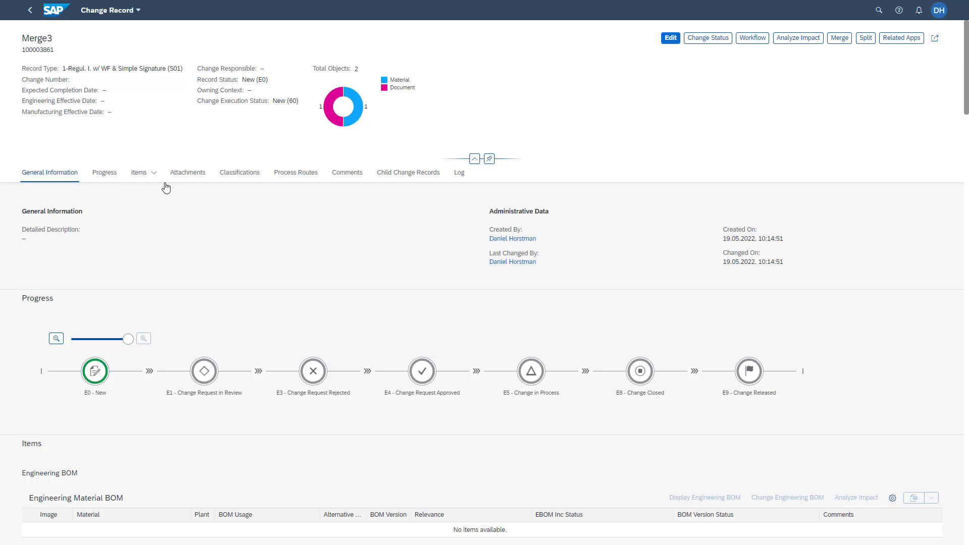
Show Merge3's Material items, then its child change records Merge 1 and Merge 2.
{"action": "left_click", "coordinate": [149, 181]}
{"action": "left_click", "coordinate": [159, 278]}
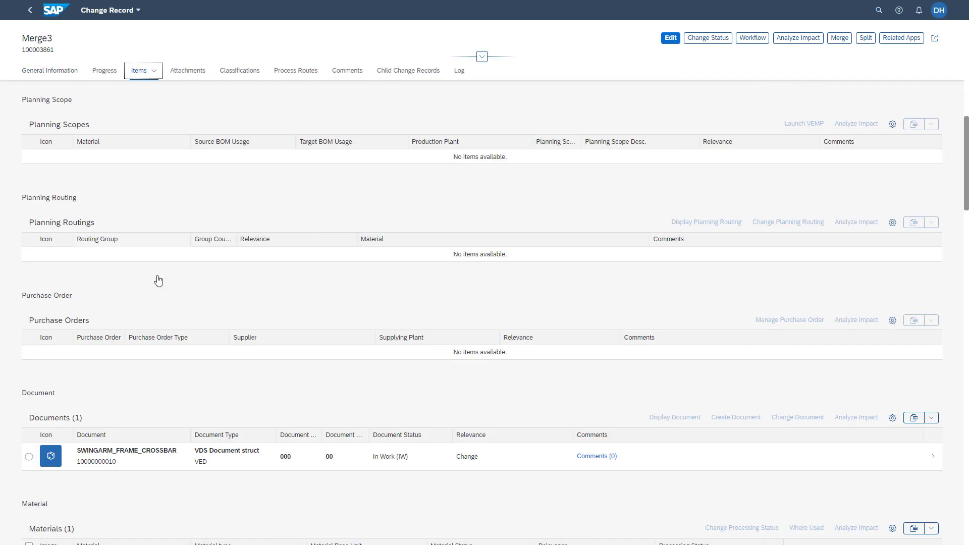
{"action": "scroll", "coordinate": [253, 243], "scroll_direction": "up", "scroll_amount": 2}
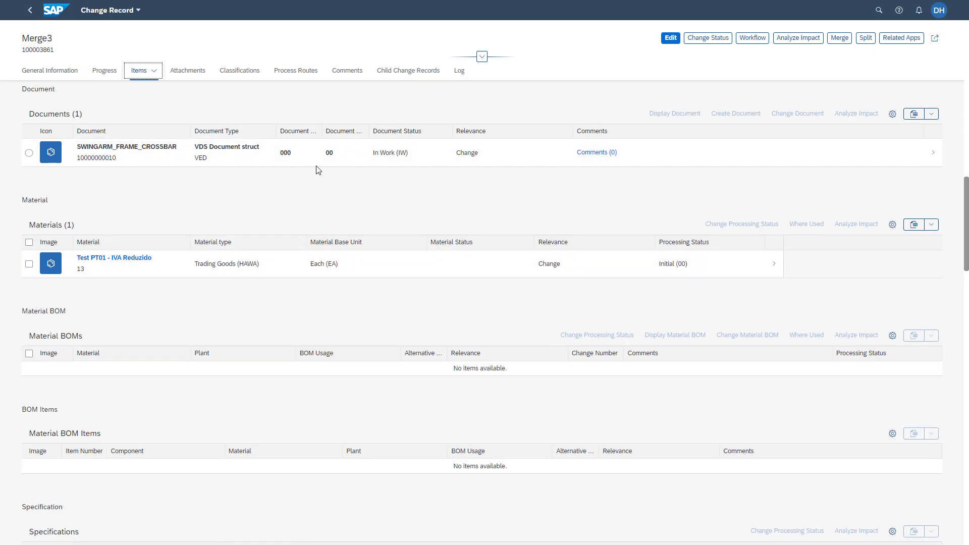
{"action": "scroll", "coordinate": [233, 99], "scroll_direction": "down", "scroll_amount": 1}
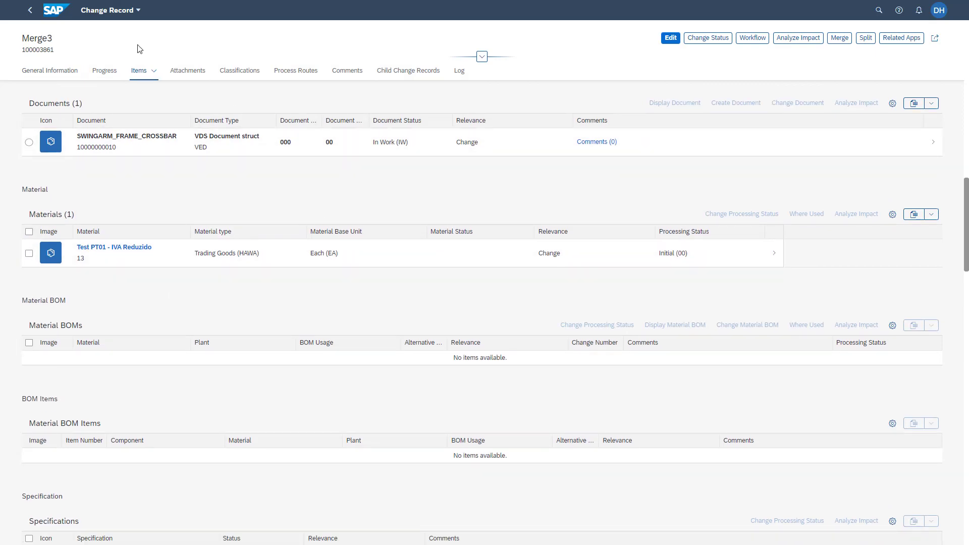
{"action": "left_click", "coordinate": [401, 74]}
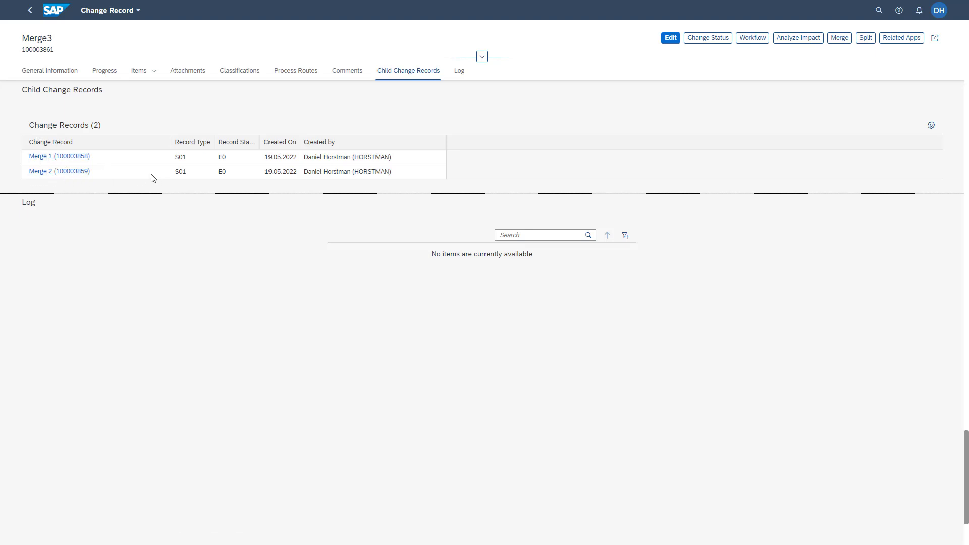
Open Merge 2, confirm execution status Completed (09), and go back to the list.
{"action": "left_click", "coordinate": [58, 175]}
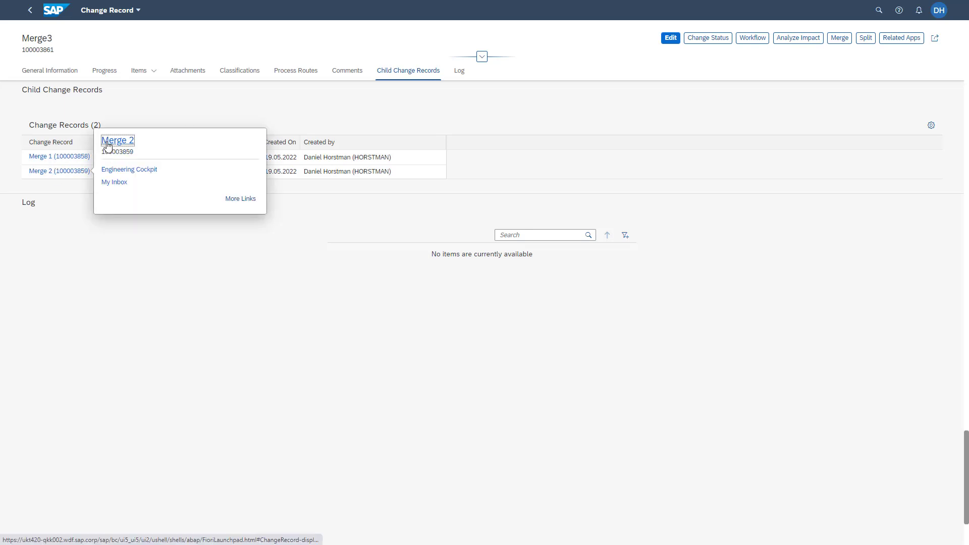
{"action": "key", "text": "Escape"}
{"action": "key", "text": "Return"}
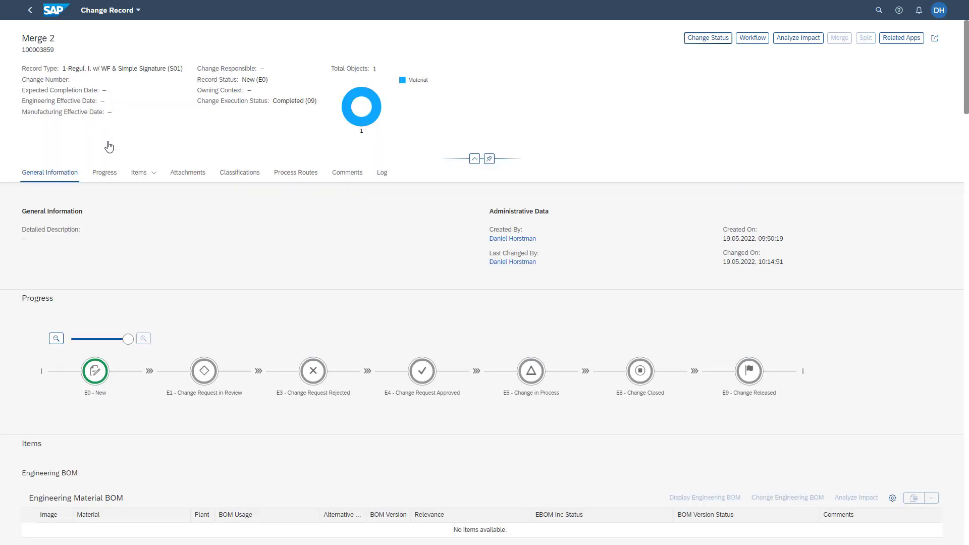
{"action": "left_click_drag", "start_coordinate": [202, 101], "coordinate": [229, 104]}
{"action": "left_click", "coordinate": [312, 102]}
{"action": "left_click", "coordinate": [200, 98]}
{"action": "left_click", "coordinate": [31, 11]}
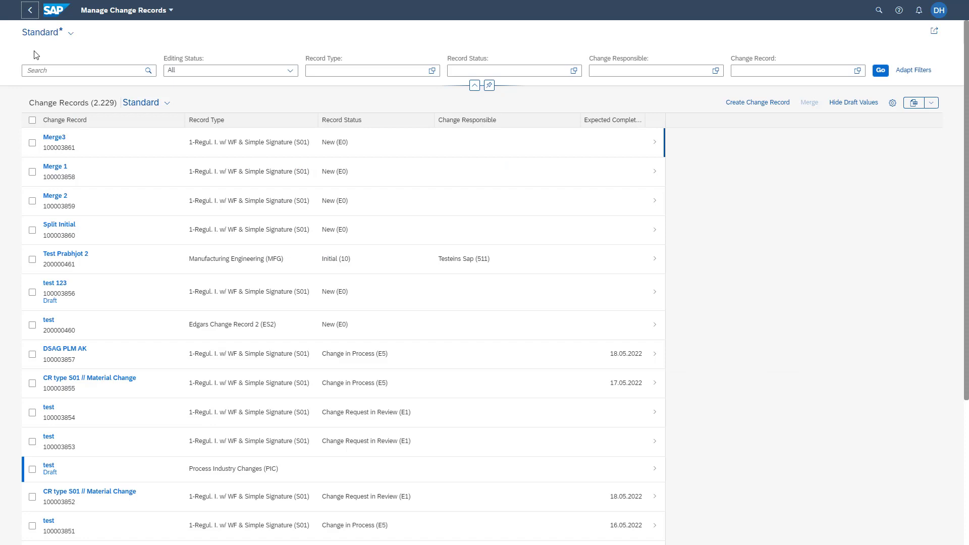
Open Split Initial and check its S01 record type and New (E0) status.
{"action": "left_click", "coordinate": [166, 235]}
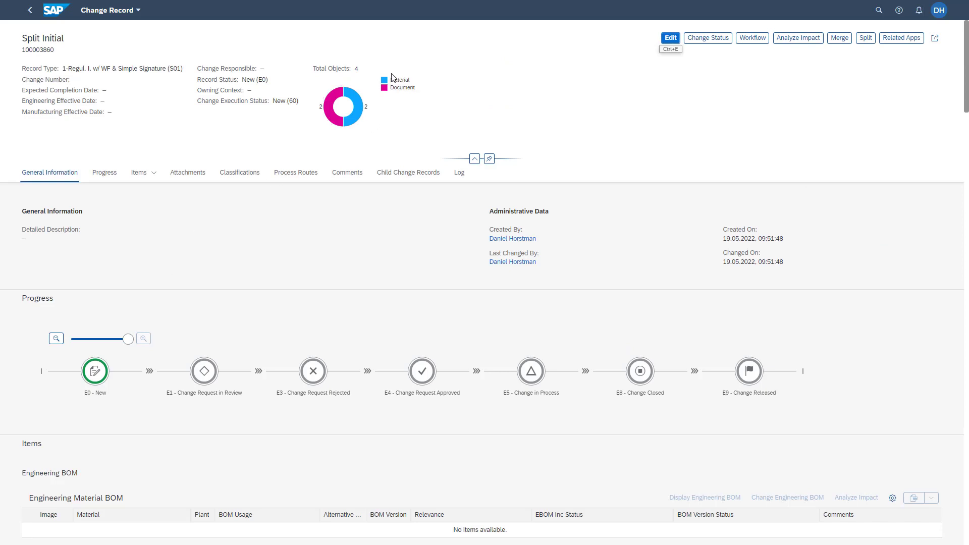
{"action": "mouse_move", "coordinate": [327, 112]}
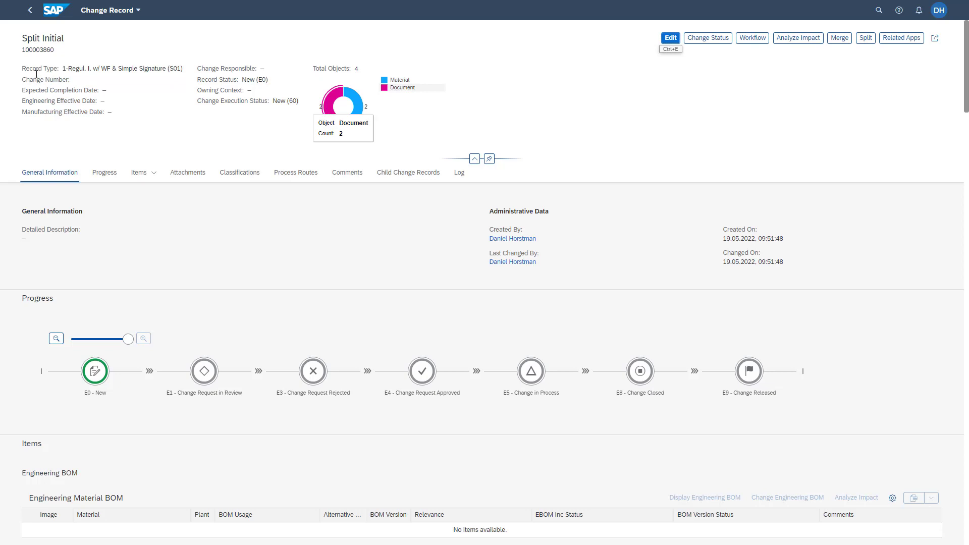
{"action": "triple_click", "coordinate": [99, 70]}
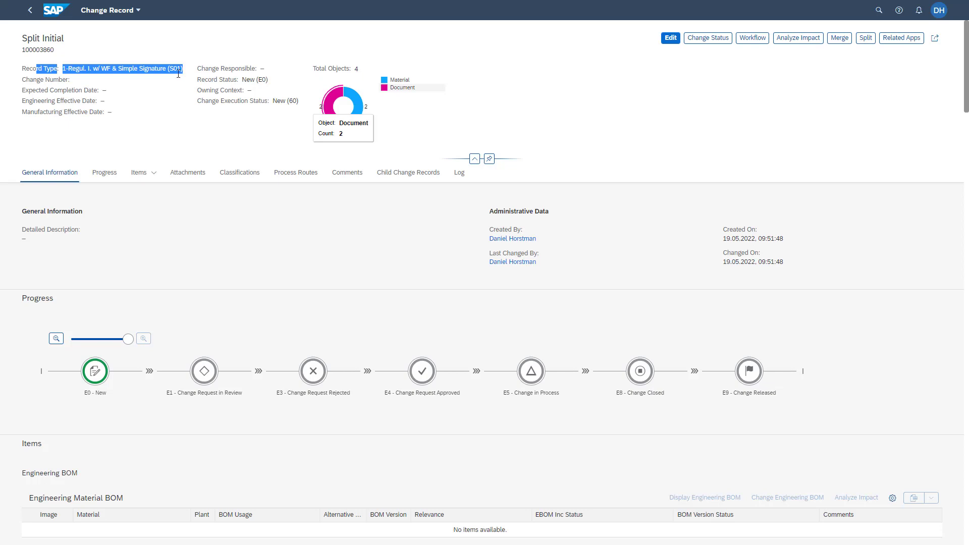
{"action": "left_click", "coordinate": [180, 75]}
{"action": "left_click_drag", "start_coordinate": [247, 81], "coordinate": [271, 82]}
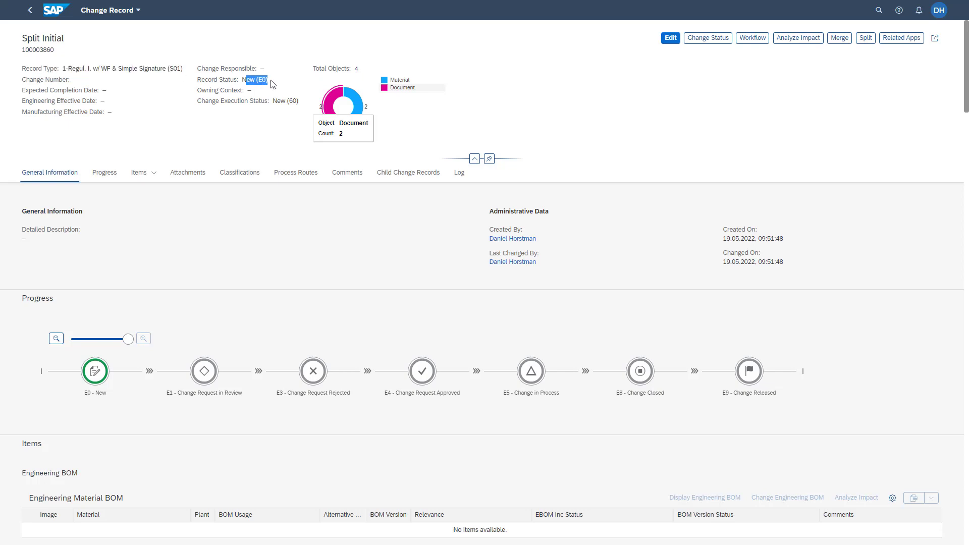
{"action": "left_click", "coordinate": [271, 82]}
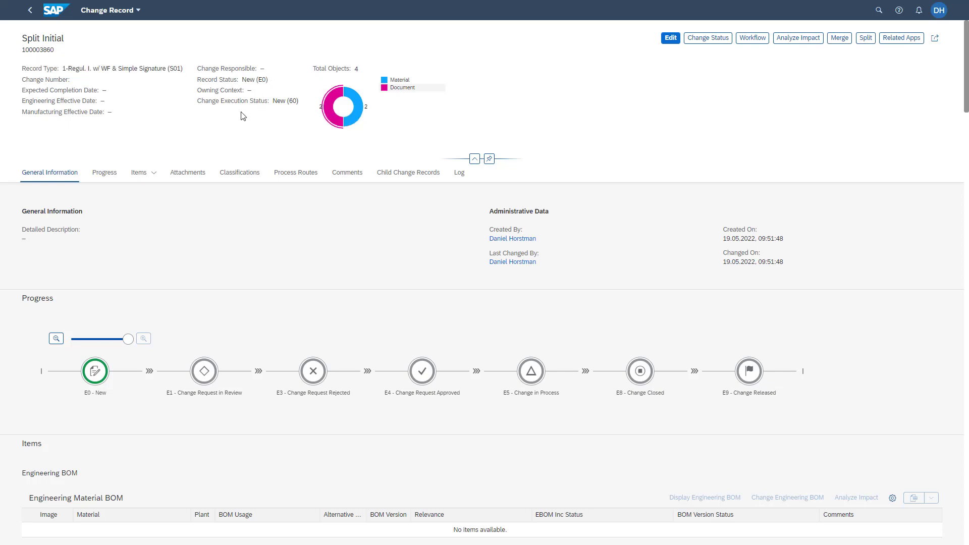
{"action": "left_click", "coordinate": [153, 174]}
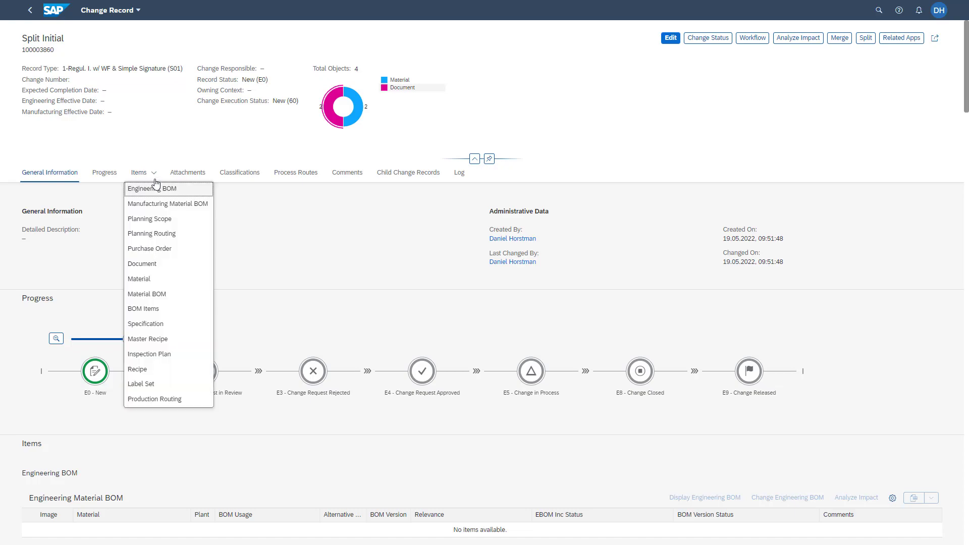
Show Split Initial's two Work Request documents and two Initial (00) materials.
{"action": "left_click", "coordinate": [162, 278]}
{"action": "scroll", "coordinate": [242, 230], "scroll_direction": "up", "scroll_amount": 5}
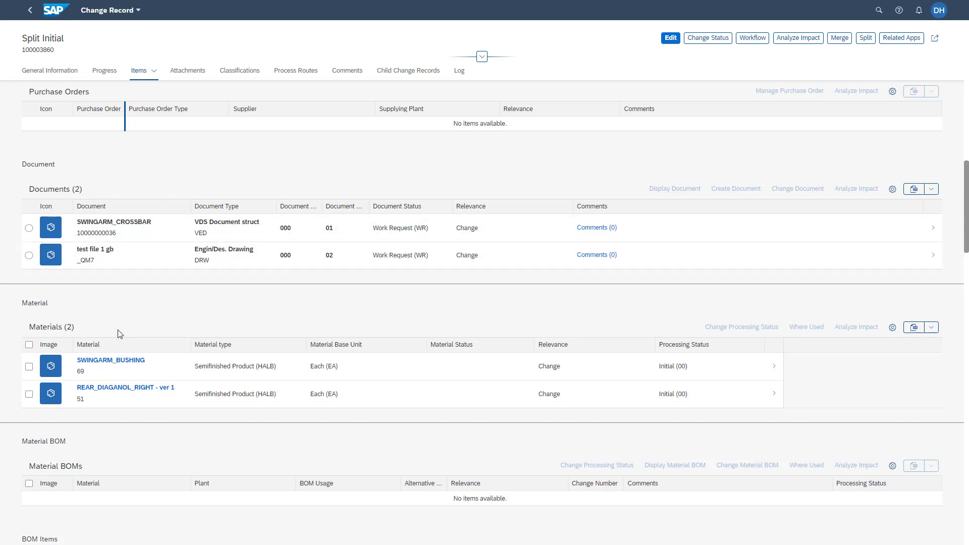
{"action": "left_click", "coordinate": [865, 40]}
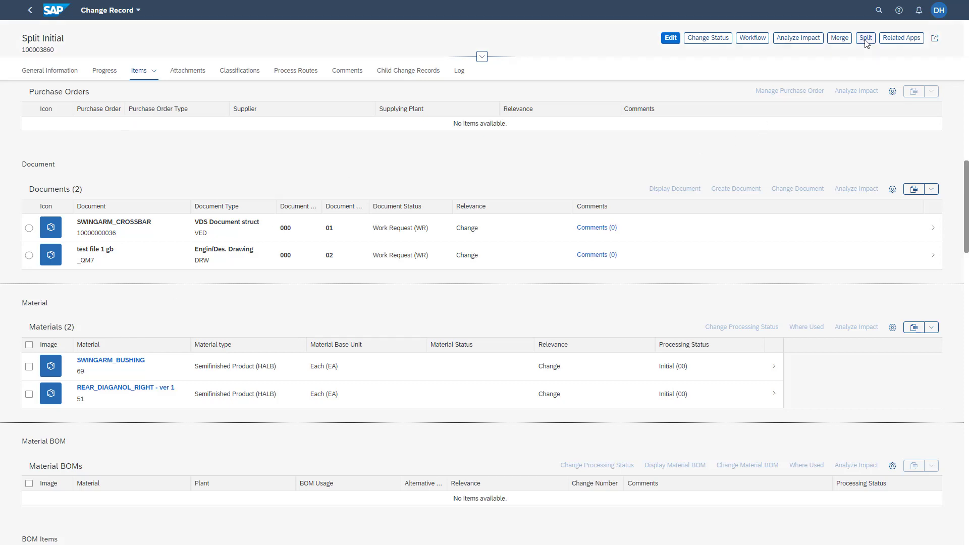
Start splitting Split Initial with Documents and Materials as the sections to split.
{"action": "left_click", "coordinate": [873, 45]}
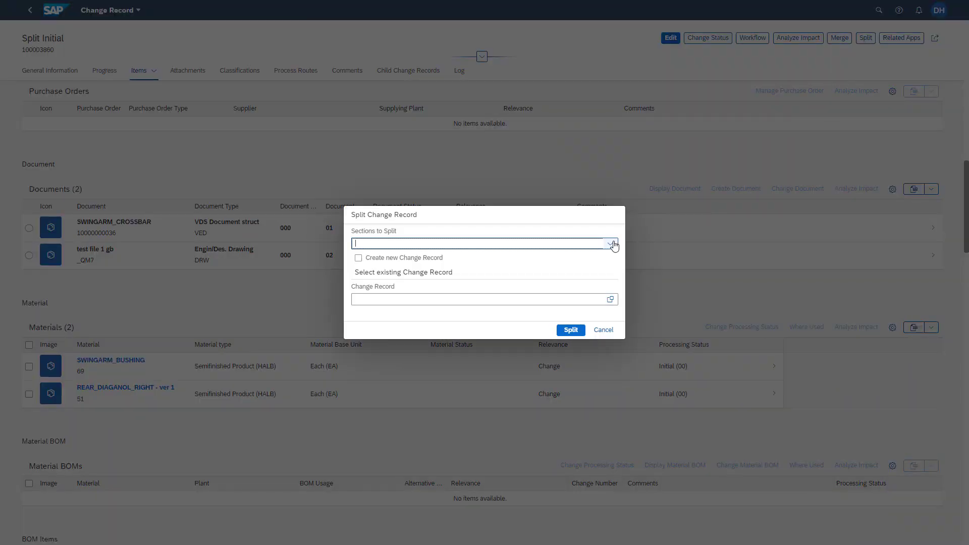
{"action": "left_click", "coordinate": [612, 244]}
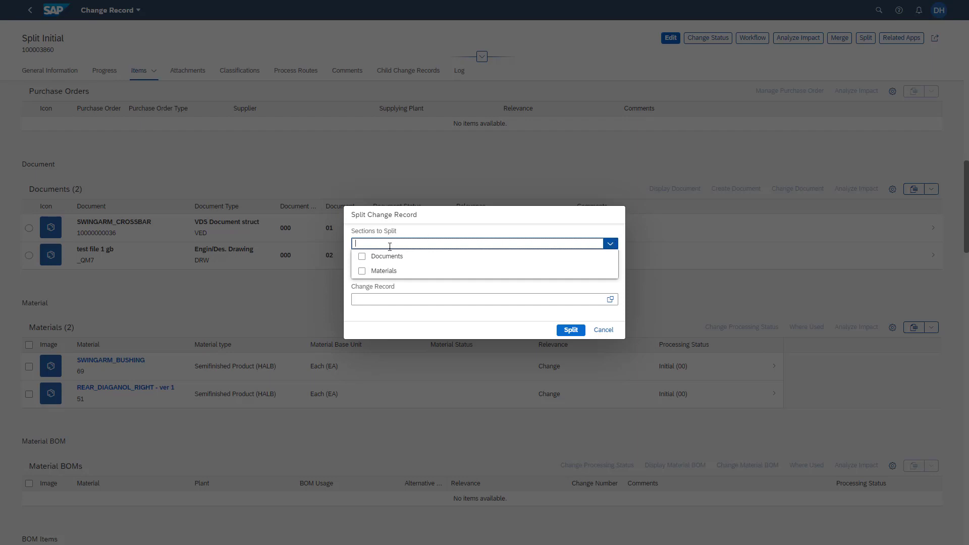
{"action": "left_click", "coordinate": [361, 257]}
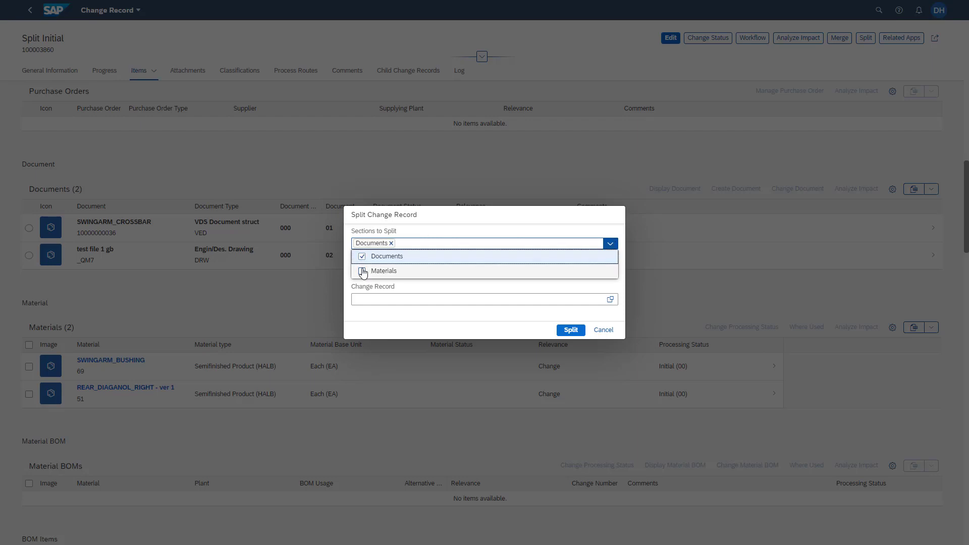
{"action": "left_click", "coordinate": [362, 272]}
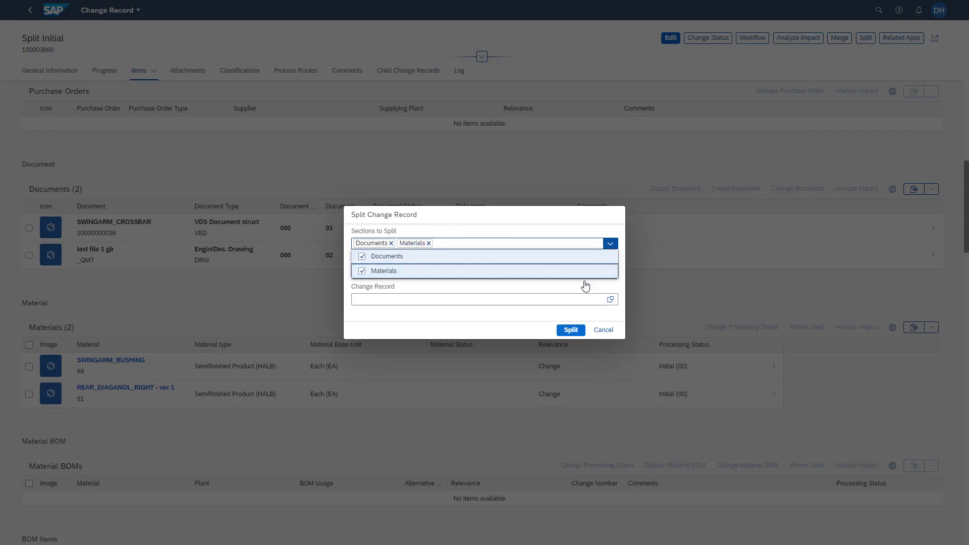
{"action": "left_click", "coordinate": [610, 242]}
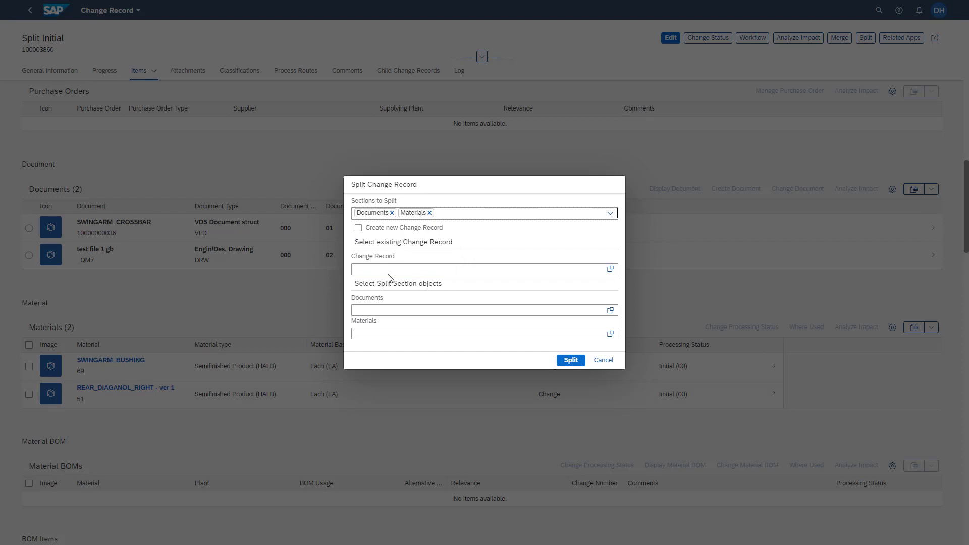
Split into a new record 'Splitted Result' of type 1-Regul. I. w/ WF & Simple Signature.
{"action": "left_click", "coordinate": [359, 229]}
{"action": "left_click", "coordinate": [365, 253]}
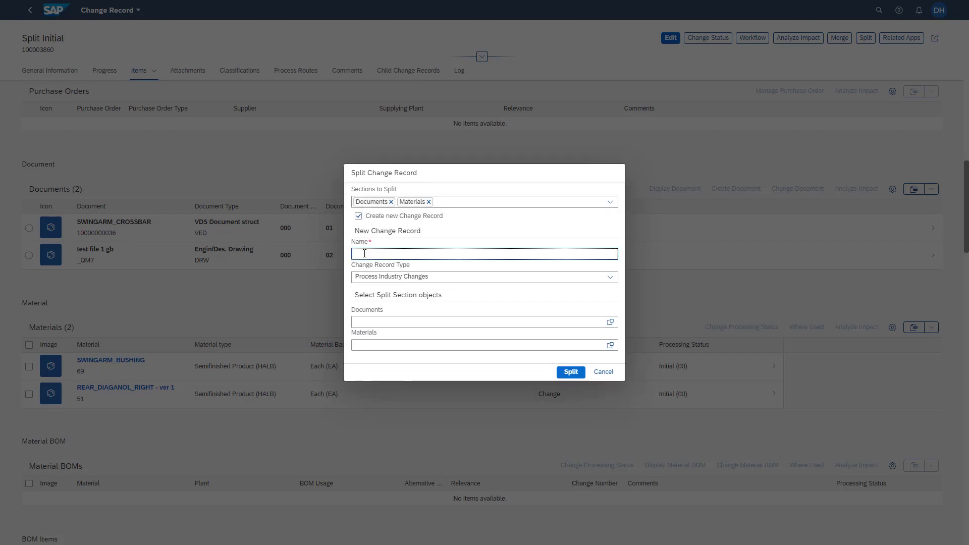
{"action": "type", "text": "Splitted Result"}
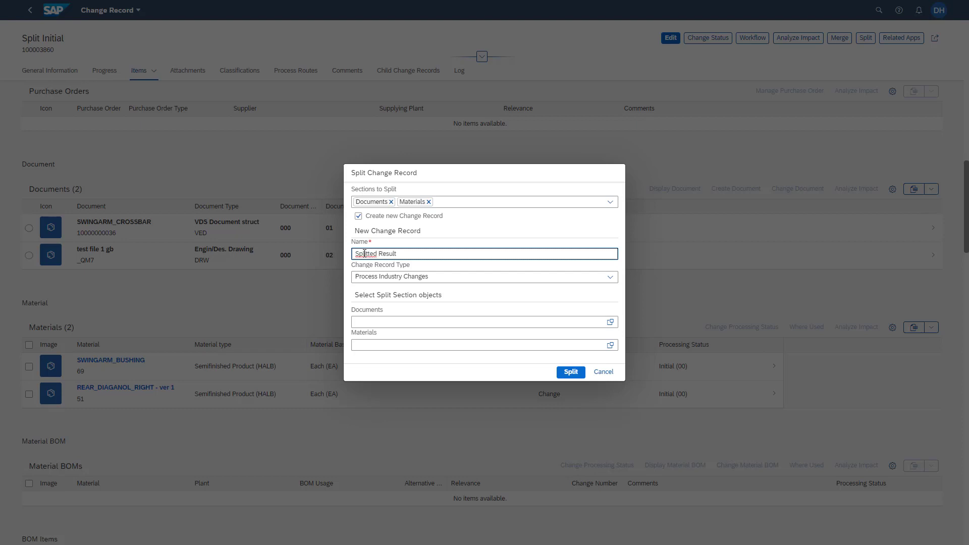
{"action": "left_click", "coordinate": [610, 277]}
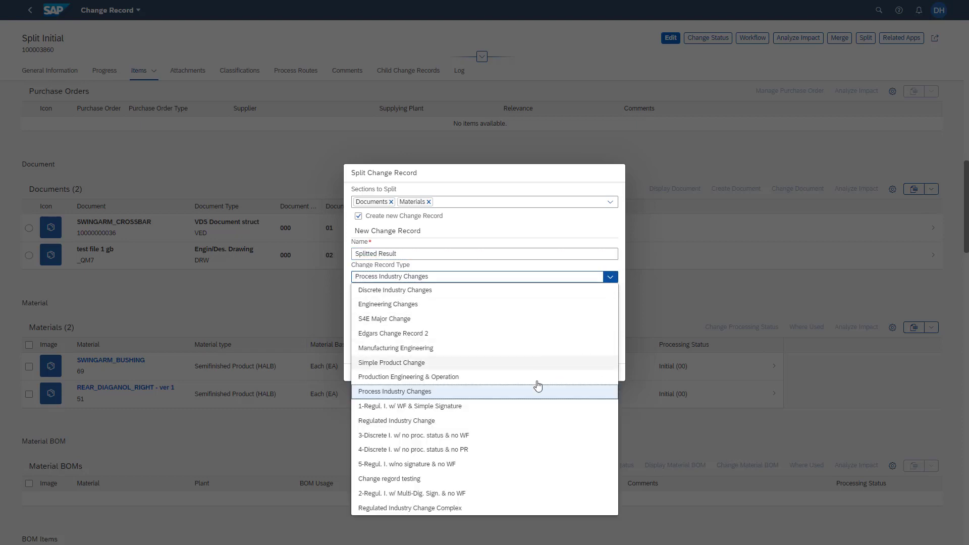
{"action": "left_click", "coordinate": [528, 407]}
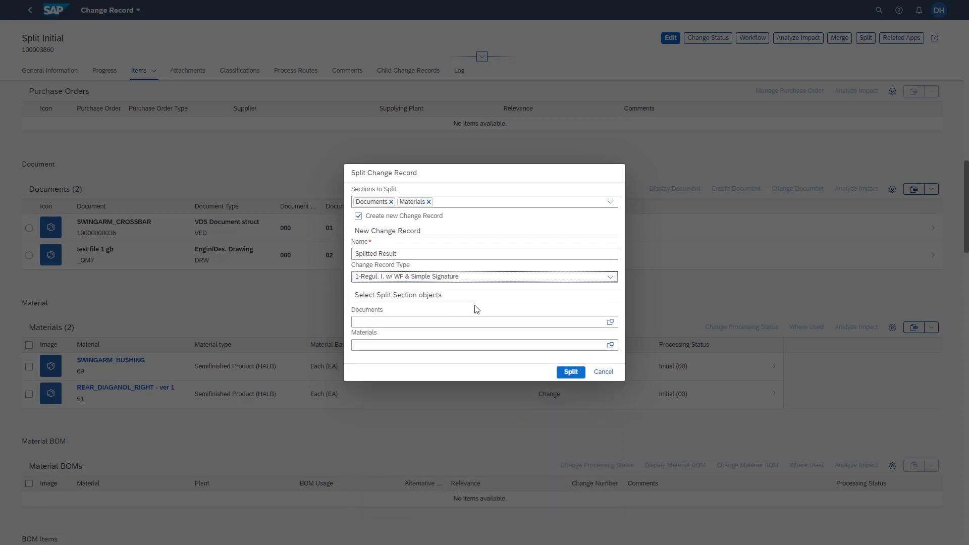
{"action": "left_click", "coordinate": [613, 324]}
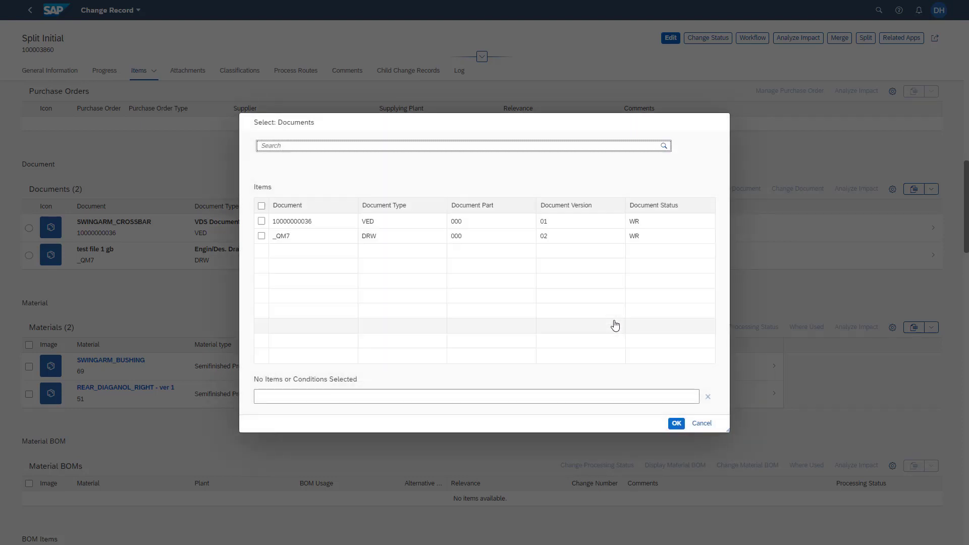
{"action": "left_click", "coordinate": [262, 221]}
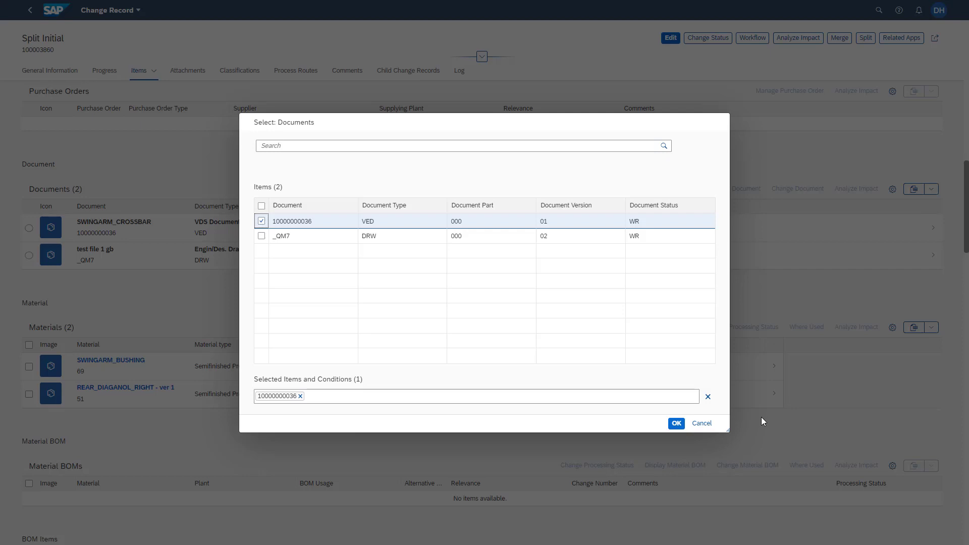
{"action": "left_click", "coordinate": [676, 424]}
{"action": "left_click", "coordinate": [611, 345]}
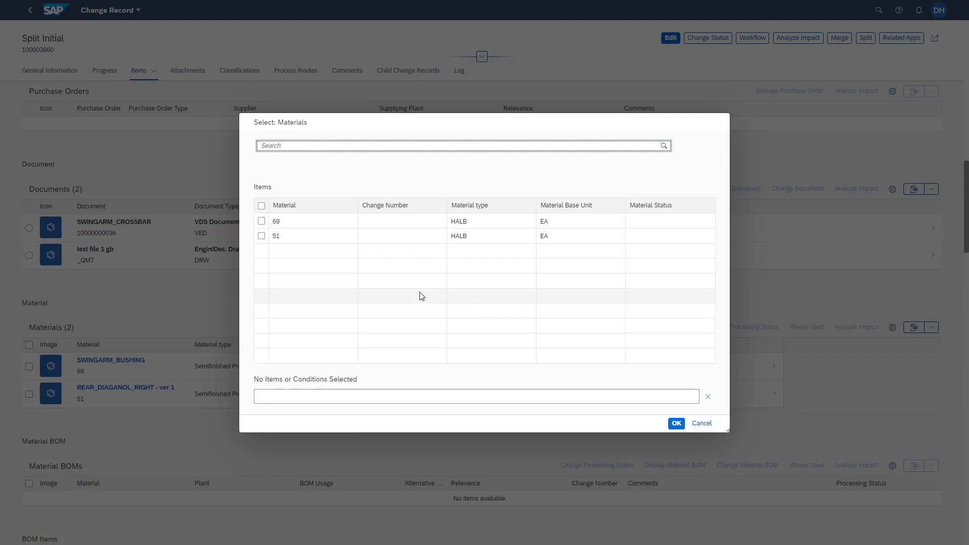
{"action": "left_click", "coordinate": [261, 222]}
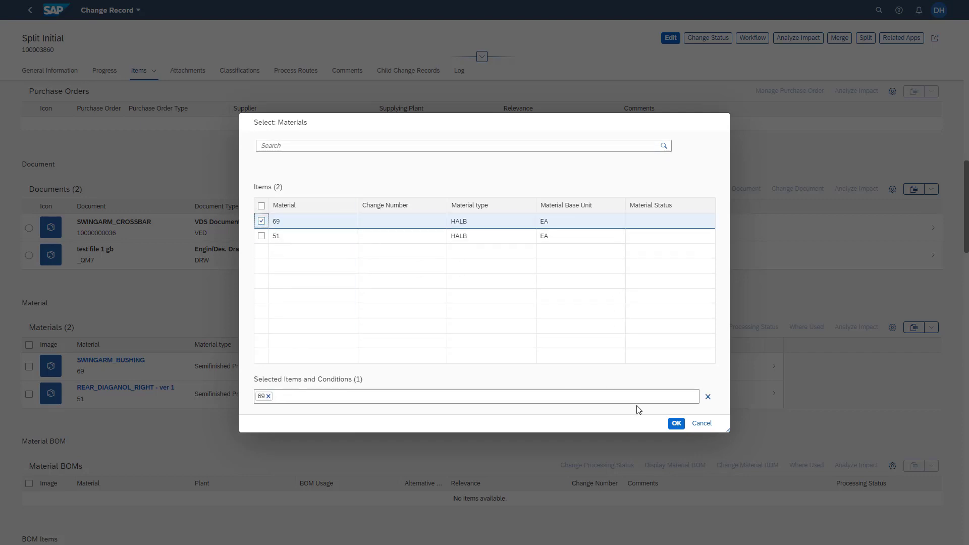
{"action": "left_click", "coordinate": [676, 424]}
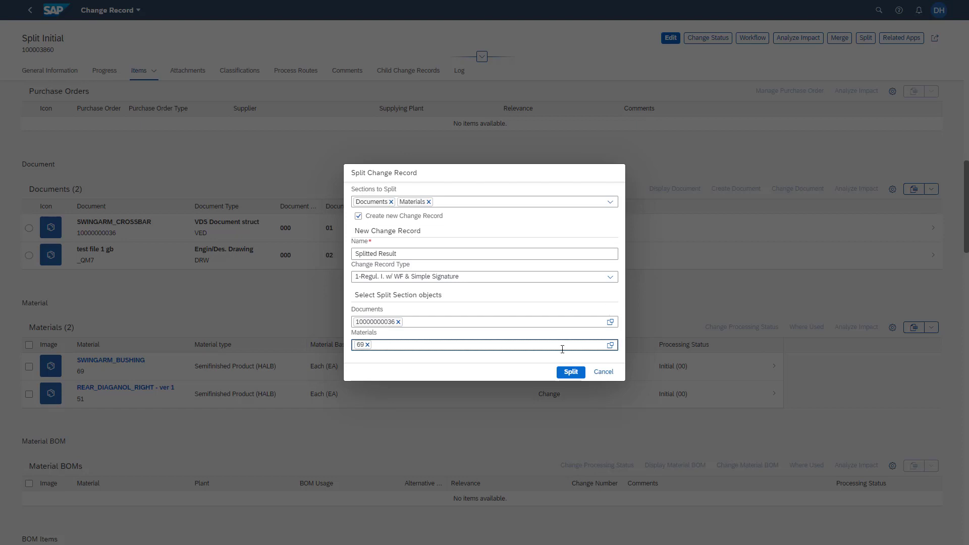
Confirm the split, then view Splitted Result (100003870, S01, E0) among Split Initial's child records.
{"action": "left_click", "coordinate": [569, 374]}
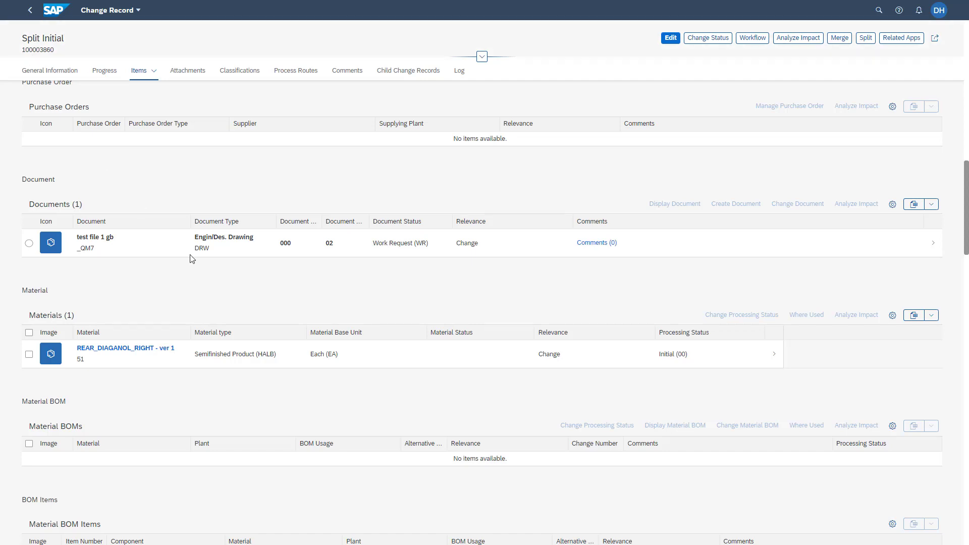
{"action": "left_click", "coordinate": [397, 74]}
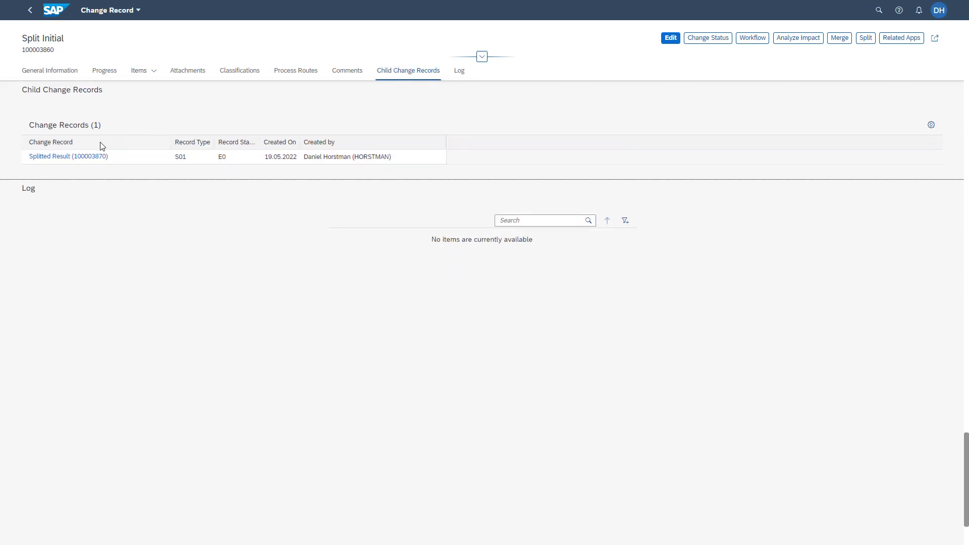
Open the Splitted Result record (100003870) and go to its Document items.
{"action": "left_click", "coordinate": [45, 161]}
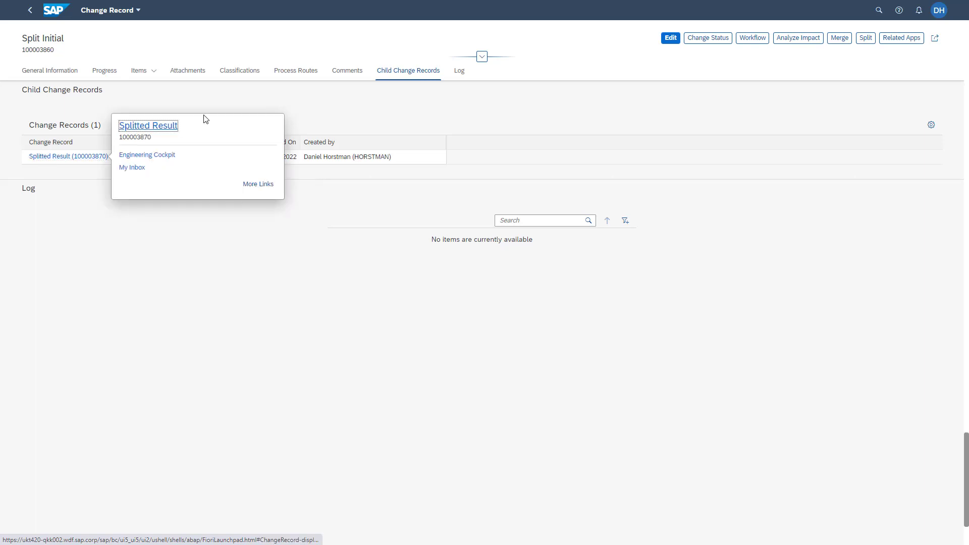
{"action": "left_click", "coordinate": [176, 126]}
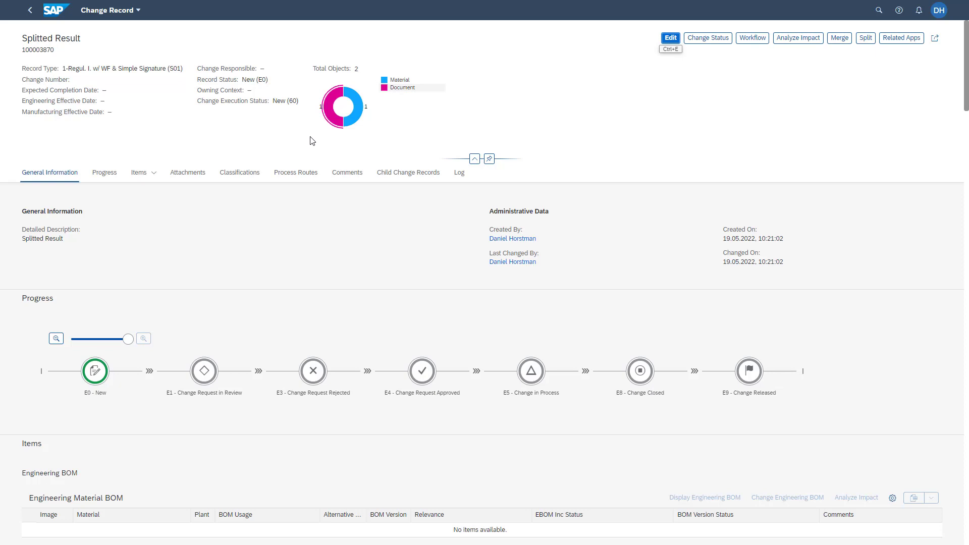
{"action": "left_click", "coordinate": [154, 179]}
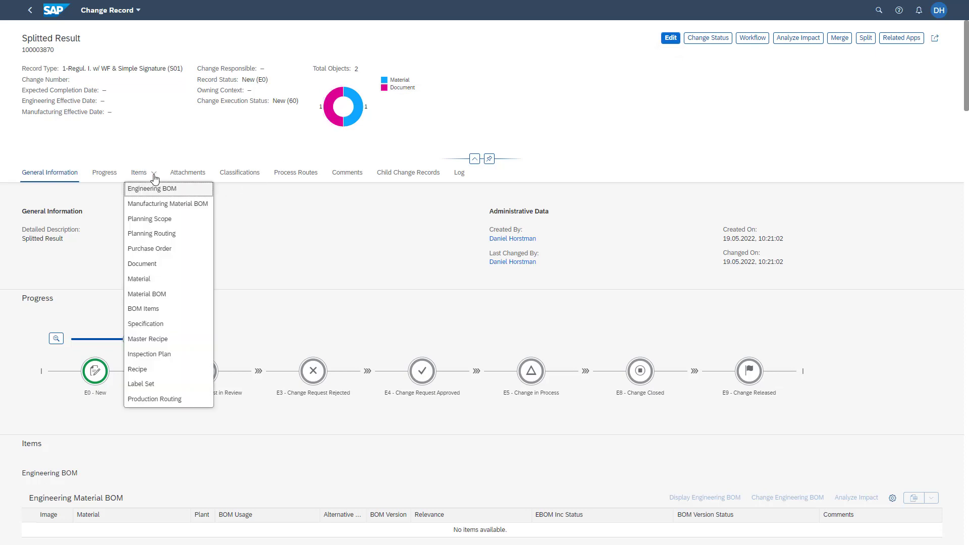
{"action": "left_click", "coordinate": [157, 265]}
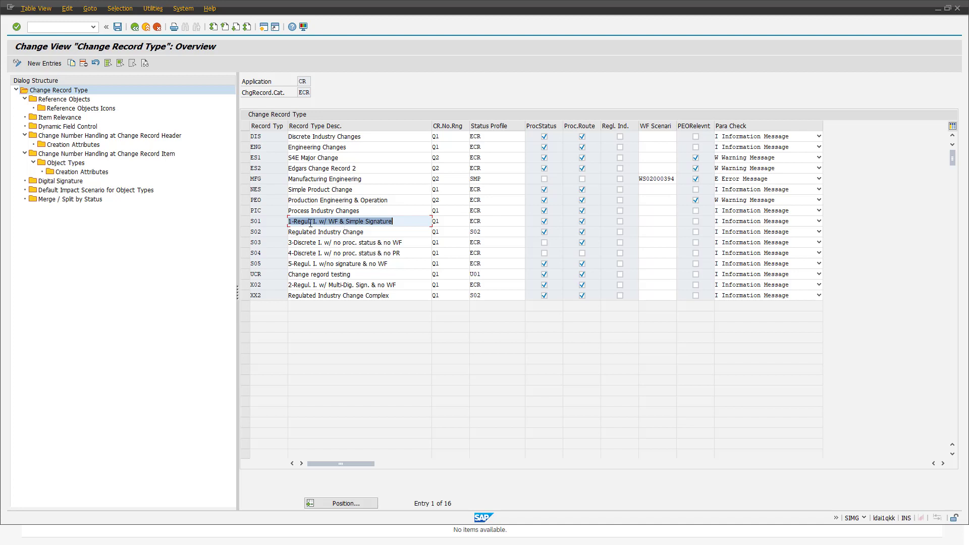
Select the S01 record type row, 1-Regul. I. w/ WF & Simple Signature, in the customizing table.
{"action": "left_click", "coordinate": [248, 224]}
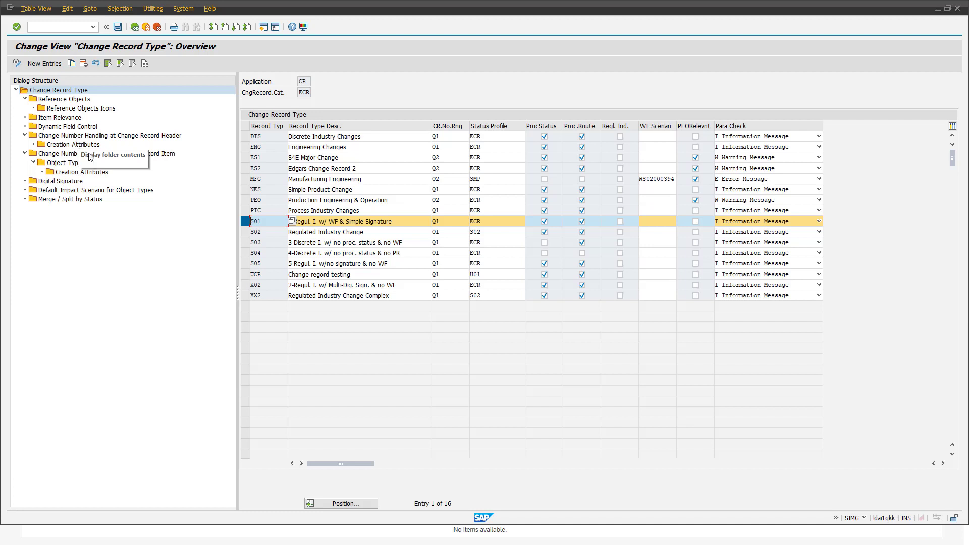
{"action": "double_click", "coordinate": [254, 221]}
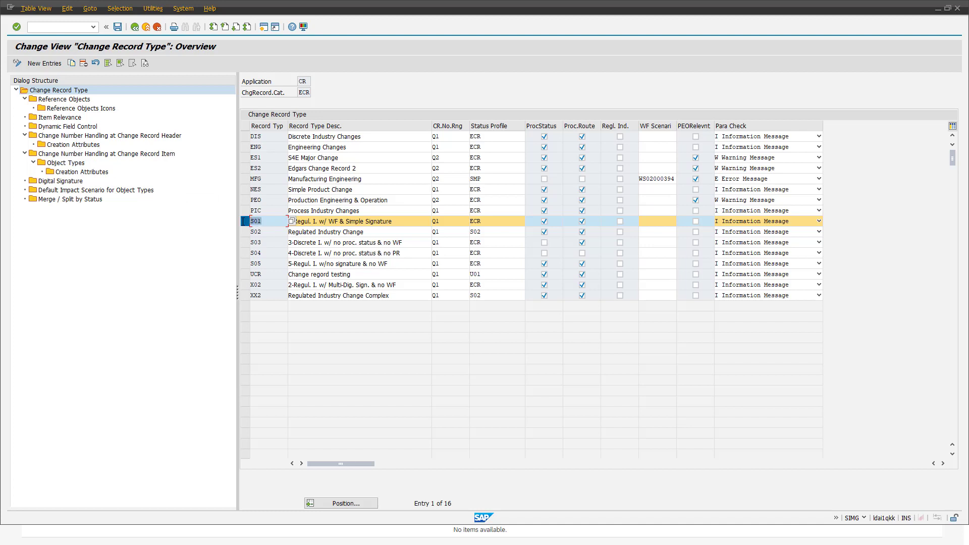
Open S01's header change number handling and highlight E5 Change in Process, which creates change numbers.
{"action": "double_click", "coordinate": [112, 136]}
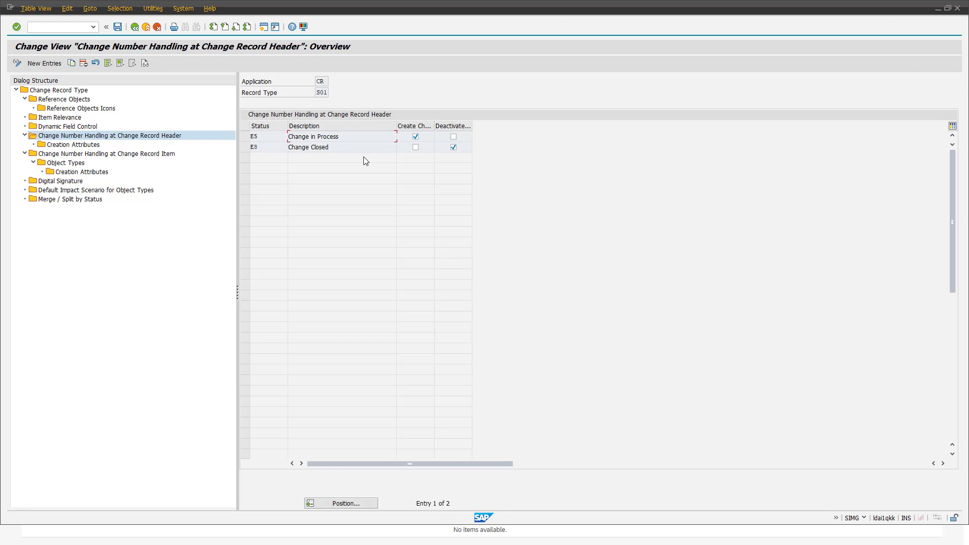
{"action": "left_click_drag", "start_coordinate": [316, 92], "coordinate": [335, 92]}
{"action": "left_click_drag", "start_coordinate": [260, 135], "coordinate": [241, 138]}
{"action": "left_click", "coordinate": [319, 137]}
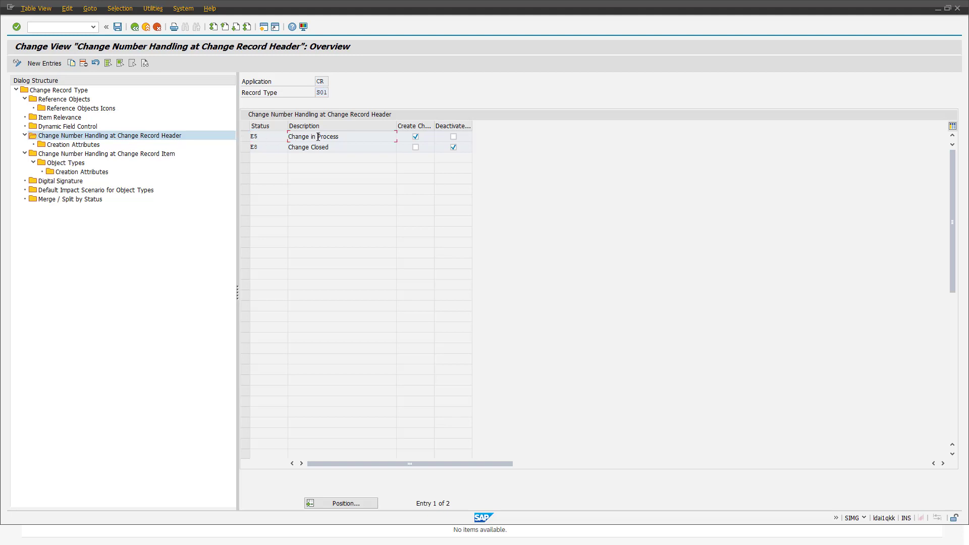
{"action": "left_click", "coordinate": [413, 134]}
Highlight E8 Change Closed, which deactivates change numbers, and select the E5 row.
{"action": "left_click_drag", "start_coordinate": [259, 147], "coordinate": [245, 147]}
{"action": "left_click", "coordinate": [320, 146]}
{"action": "left_click", "coordinate": [246, 137]}
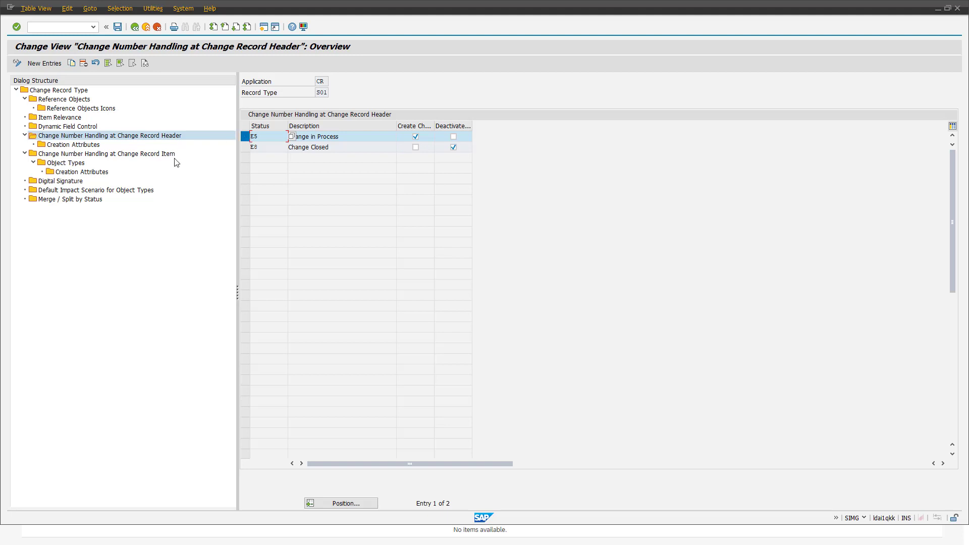
Open E5's Creation Attributes and highlight VALID_FROM mapping to EXPECTED_COMP_DAT.
{"action": "double_click", "coordinate": [76, 145]}
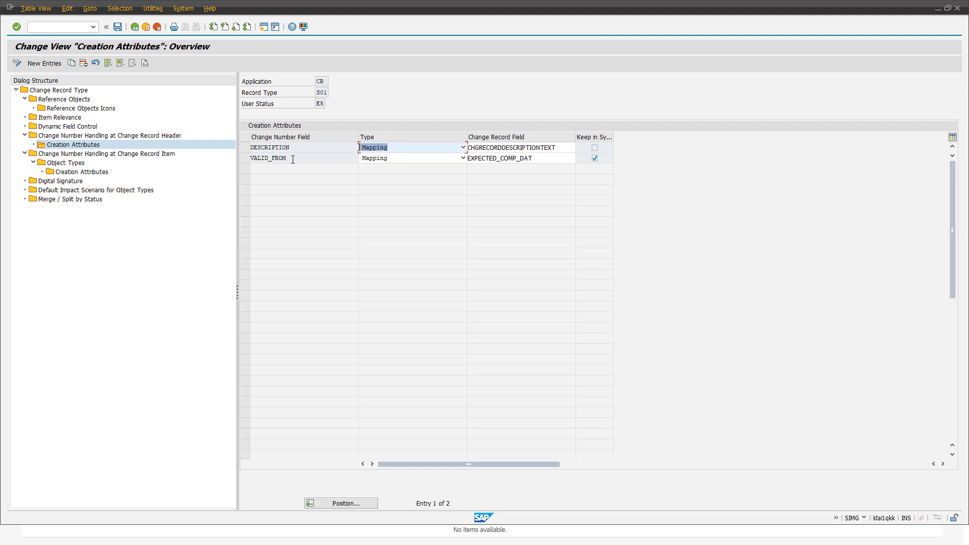
{"action": "left_click_drag", "start_coordinate": [292, 159], "coordinate": [243, 159]}
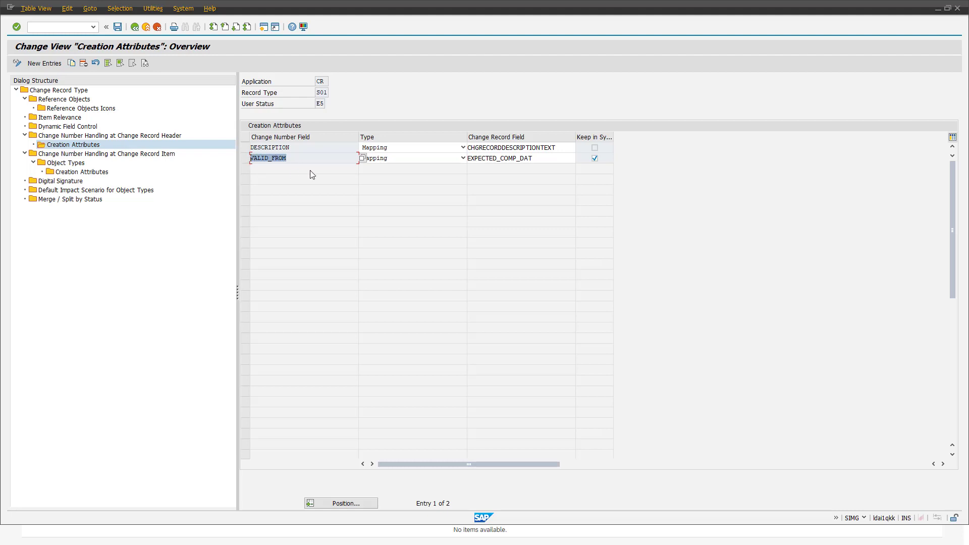
{"action": "left_click", "coordinate": [320, 157]}
{"action": "left_click", "coordinate": [508, 159]}
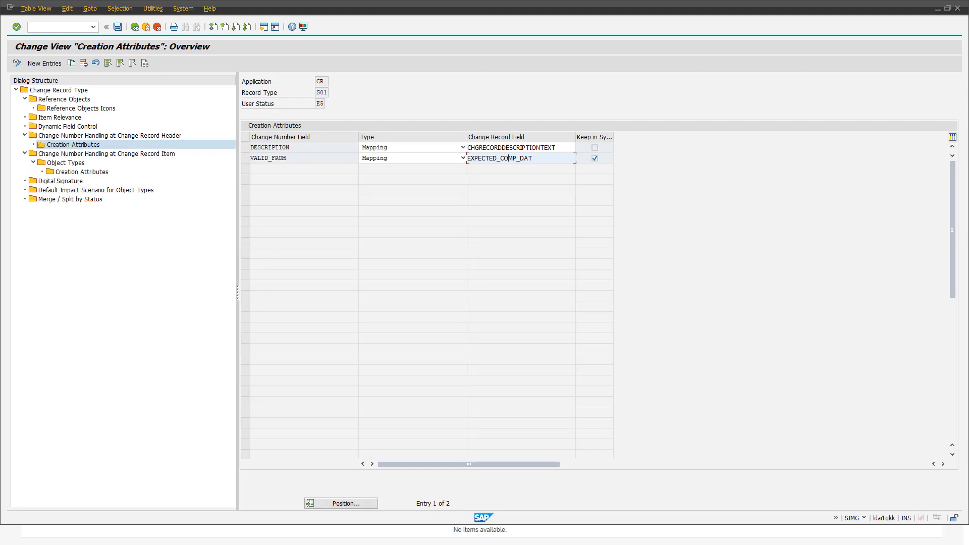
Review the record's header (status Change Request Approved (E4), empty Change Number) and list its status changes.
{"action": "left_click", "coordinate": [69, 535]}
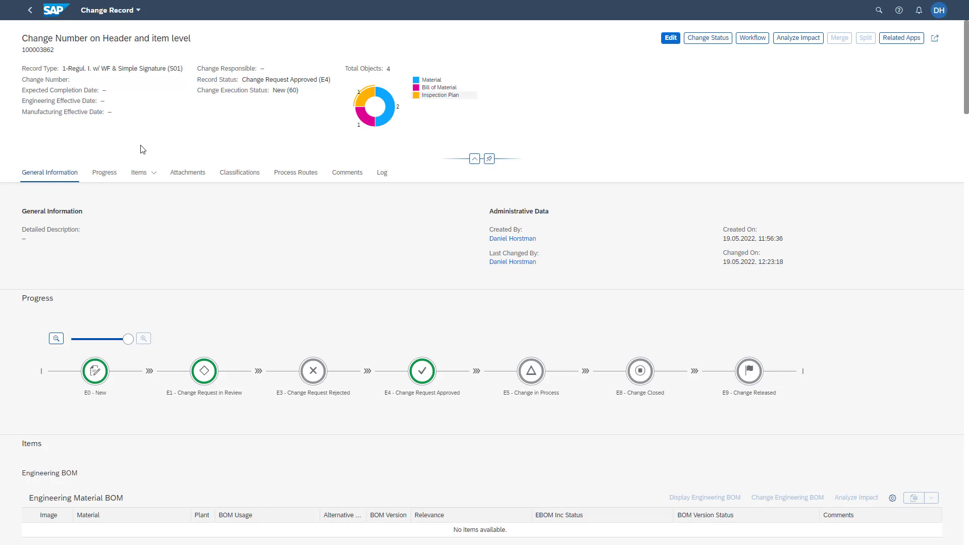
{"action": "left_click_drag", "start_coordinate": [176, 68], "coordinate": [201, 75]}
{"action": "left_click", "coordinate": [276, 94]}
{"action": "left_click_drag", "start_coordinate": [243, 81], "coordinate": [327, 81]}
{"action": "left_click_drag", "start_coordinate": [34, 80], "coordinate": [117, 83]}
{"action": "left_click", "coordinate": [114, 87]}
{"action": "left_click", "coordinate": [725, 41]}
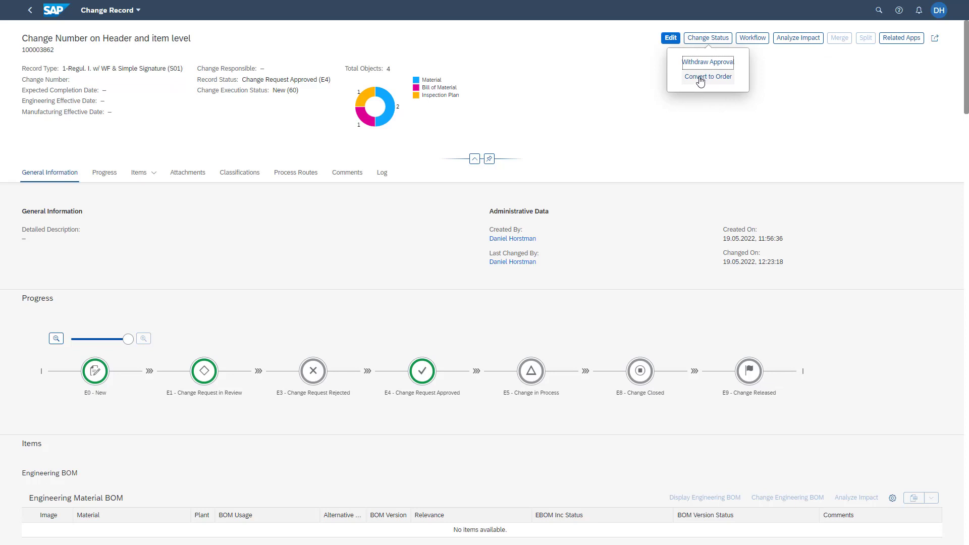
{"action": "left_click", "coordinate": [700, 78]}
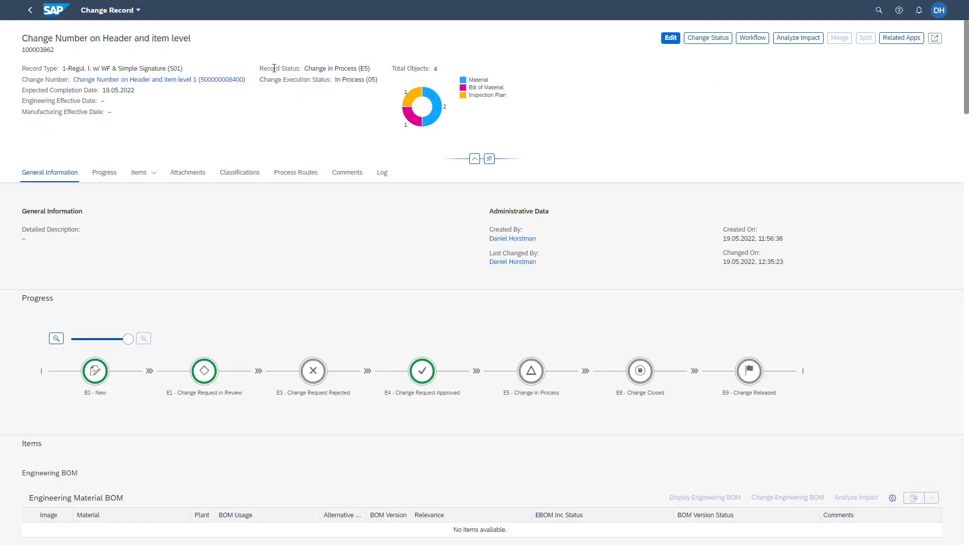
{"action": "left_click_drag", "start_coordinate": [263, 69], "coordinate": [368, 70]}
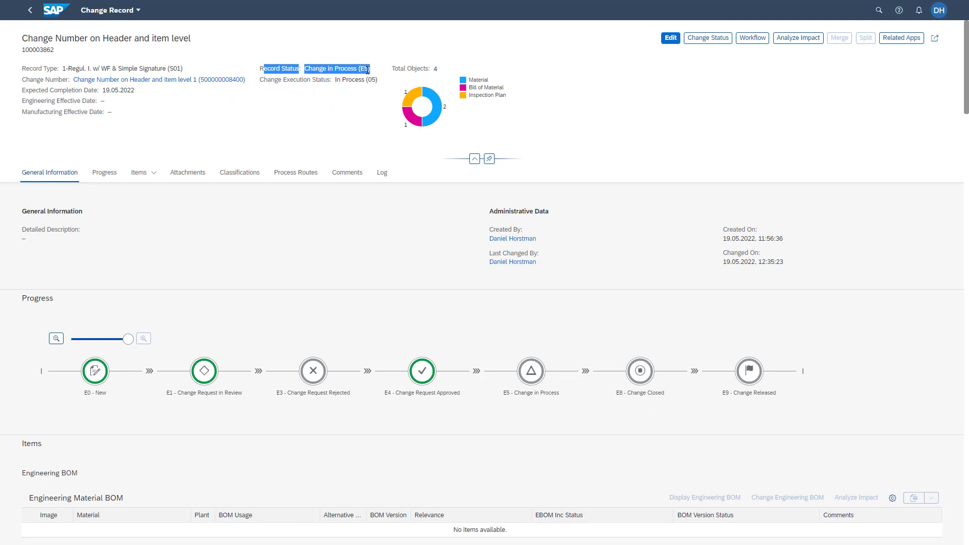
{"action": "left_click", "coordinate": [368, 70]}
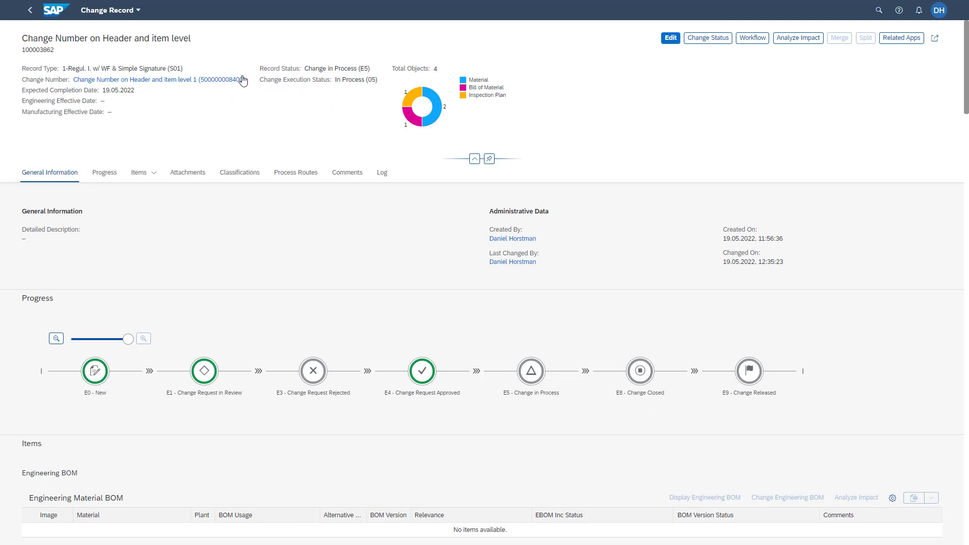
{"action": "left_click_drag", "start_coordinate": [47, 81], "coordinate": [270, 95]}
{"action": "left_click", "coordinate": [200, 90]}
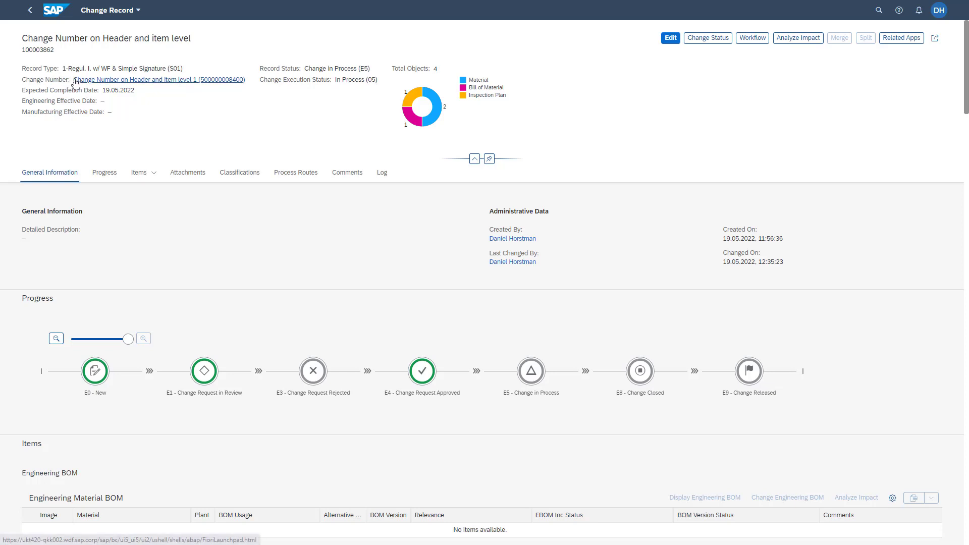
{"action": "left_click", "coordinate": [201, 82]}
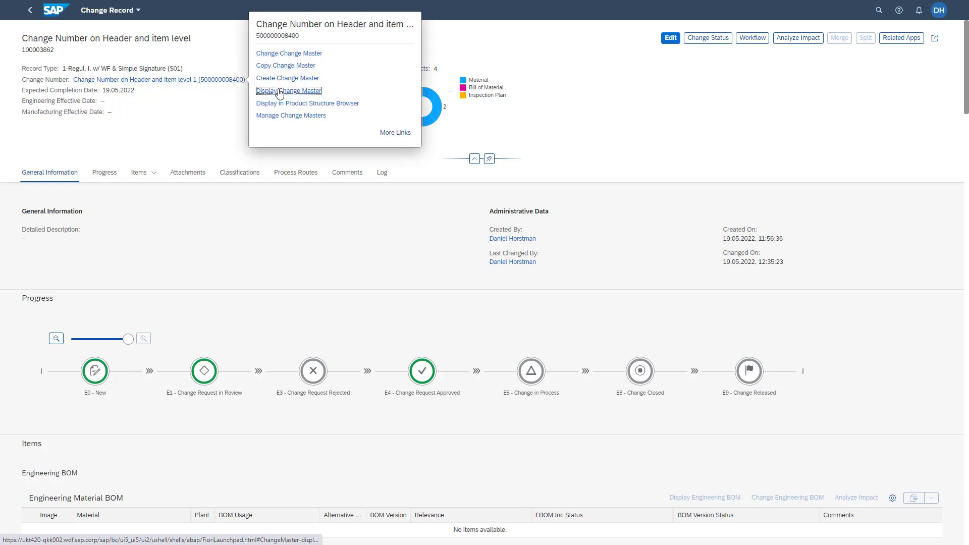
{"action": "left_click", "coordinate": [279, 92]}
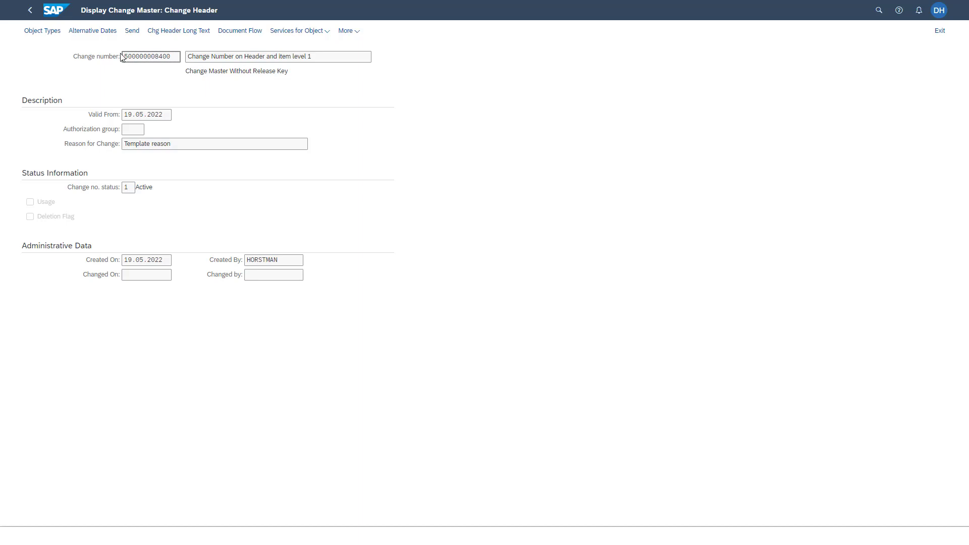
{"action": "left_click", "coordinate": [51, 31]}
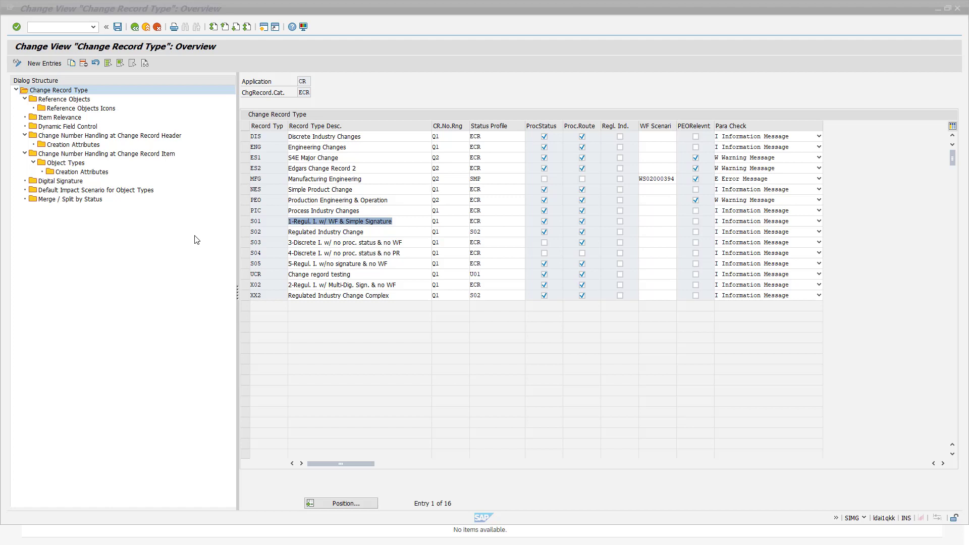
Open S01's item-level change number handling and the object types for status 04 Change Started.
{"action": "left_click", "coordinate": [248, 223]}
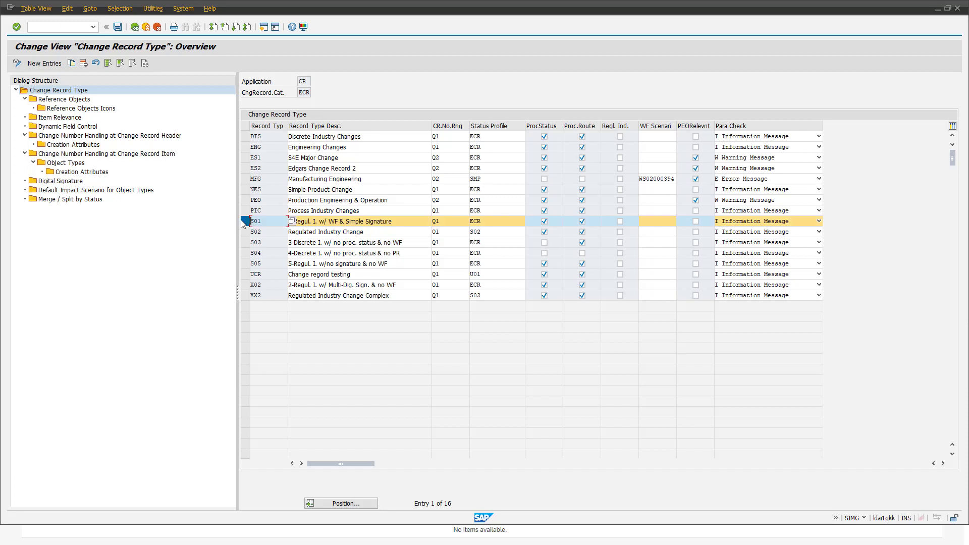
{"action": "double_click", "coordinate": [78, 155]}
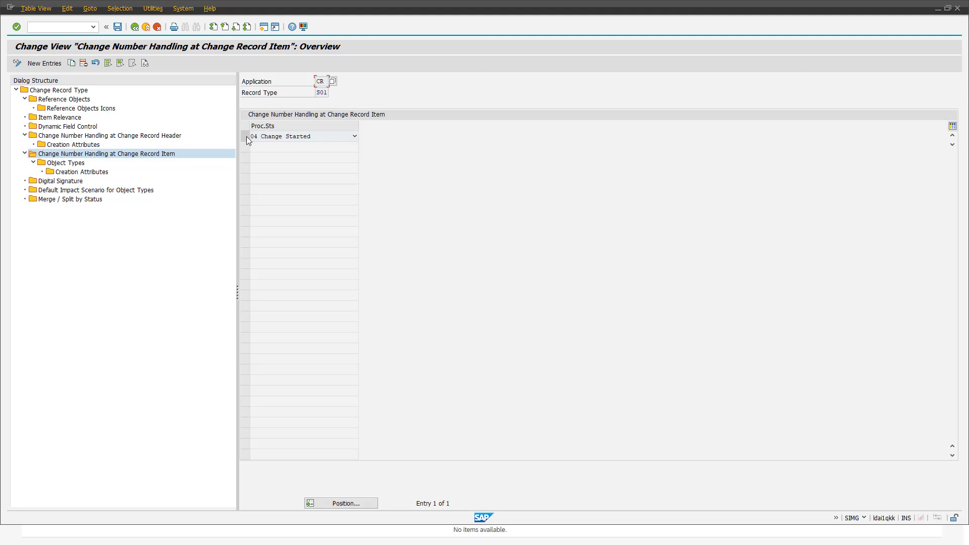
{"action": "left_click", "coordinate": [255, 140]}
{"action": "left_click", "coordinate": [255, 141]}
{"action": "left_click", "coordinate": [245, 138]}
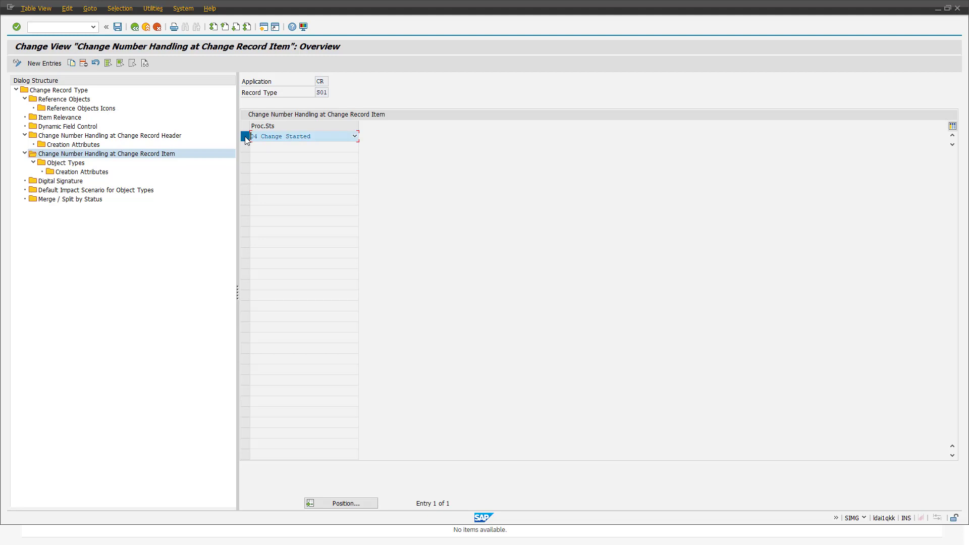
{"action": "double_click", "coordinate": [54, 166]}
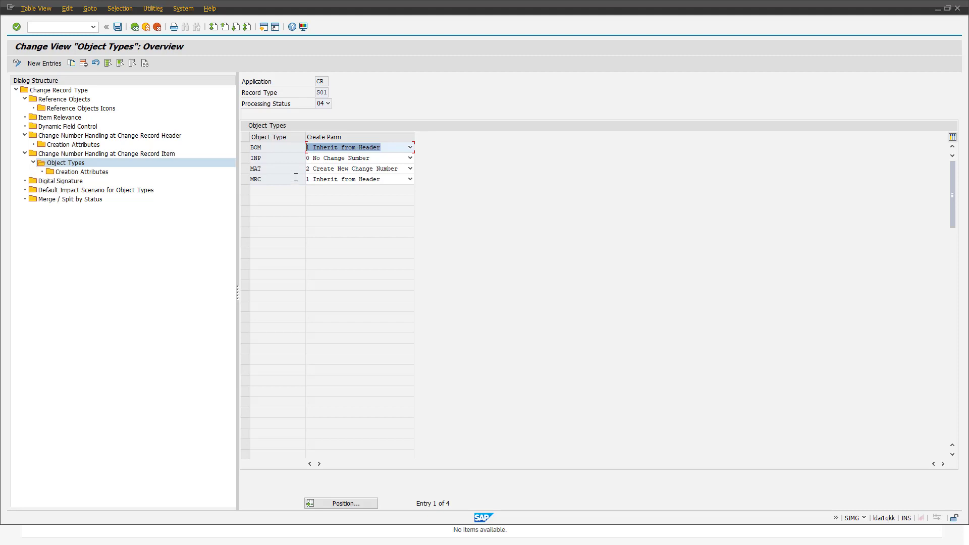
Review the BOM object type's change number options without changing them.
{"action": "left_click", "coordinate": [339, 148]}
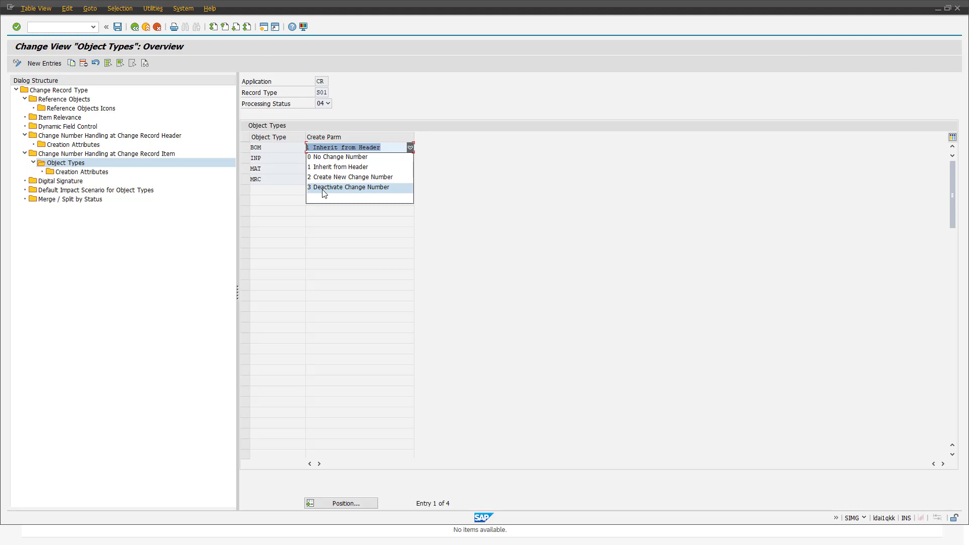
{"action": "left_click", "coordinate": [280, 151]}
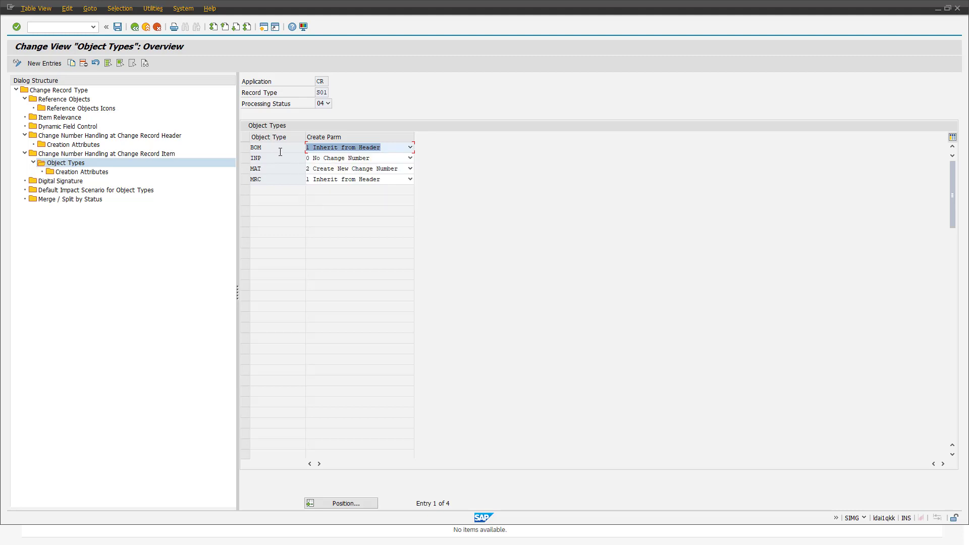
{"action": "left_click", "coordinate": [257, 147]}
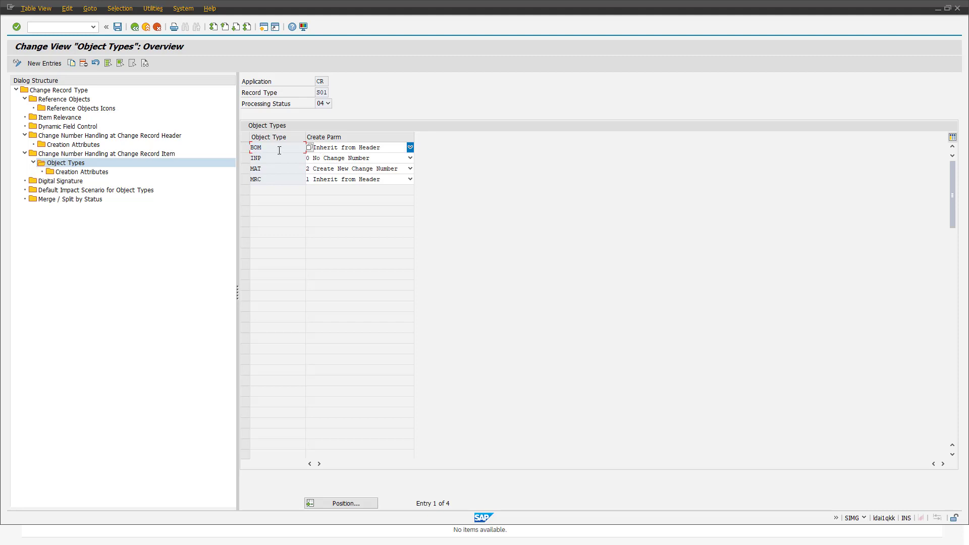
{"action": "key", "text": "ctrl+a"}
Check the INP and MAT object types, noting MAT creates a new change number.
{"action": "left_click", "coordinate": [277, 157]}
{"action": "left_click", "coordinate": [275, 171]}
{"action": "left_click", "coordinate": [245, 169]}
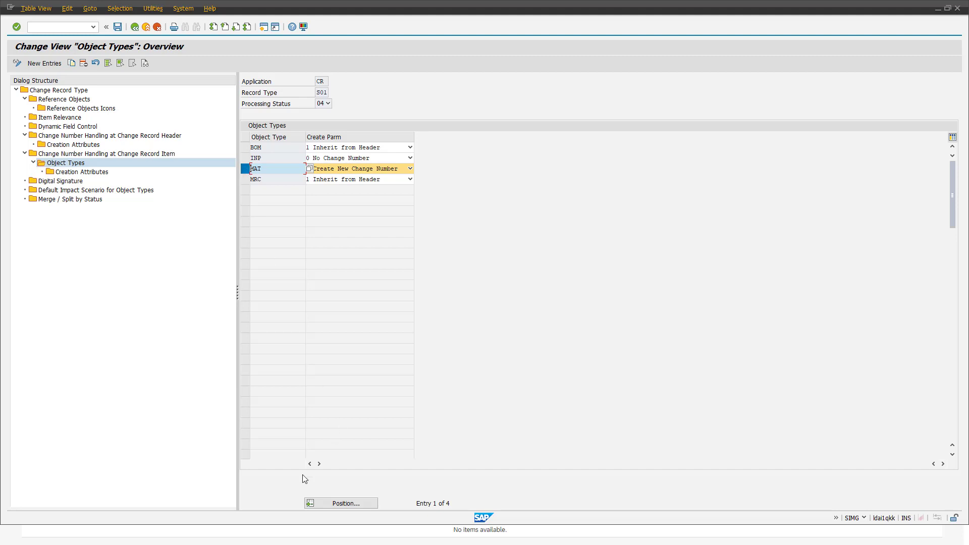
{"action": "left_click", "coordinate": [310, 542]}
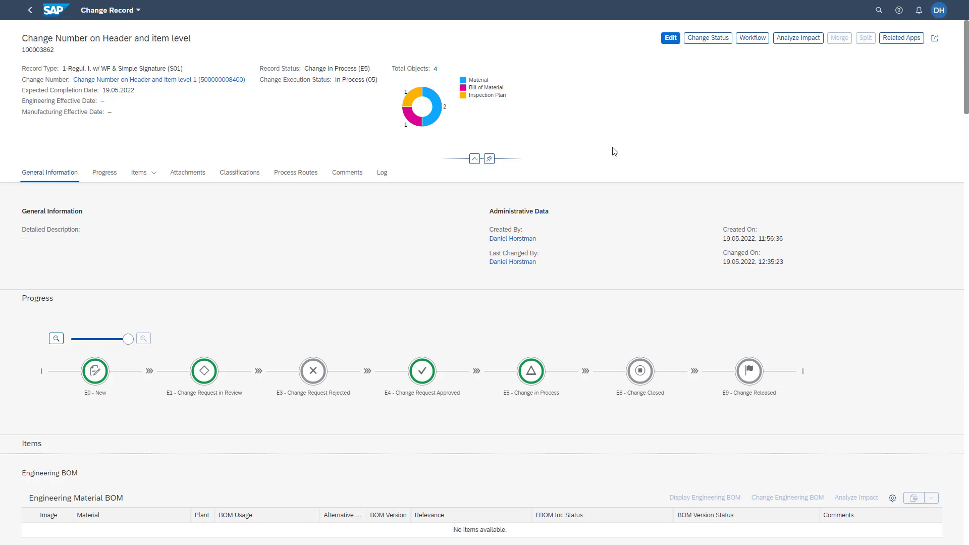
Set material Test PT01 - IVA Reduzido to processing status Change Started (04).
{"action": "left_click", "coordinate": [152, 177]}
{"action": "left_click", "coordinate": [150, 277]}
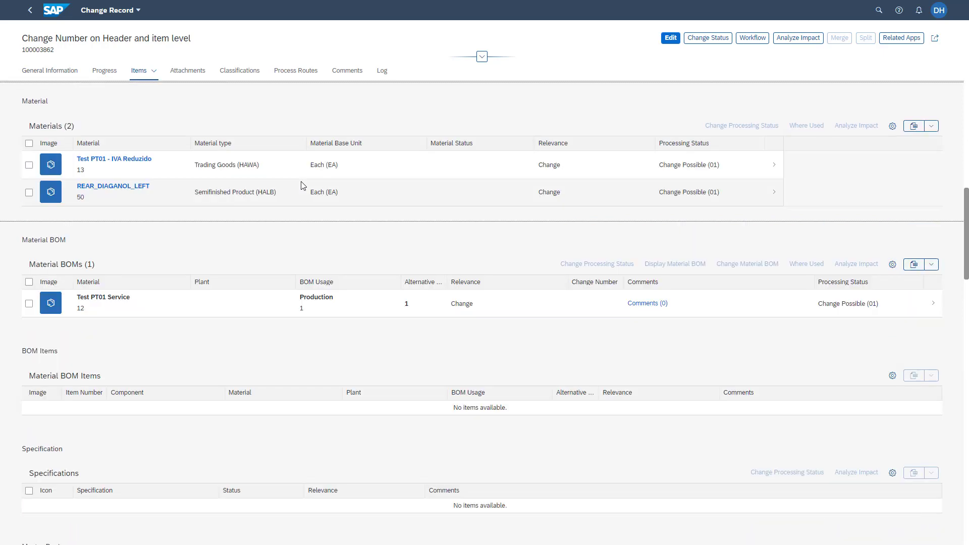
{"action": "left_click", "coordinate": [29, 166]}
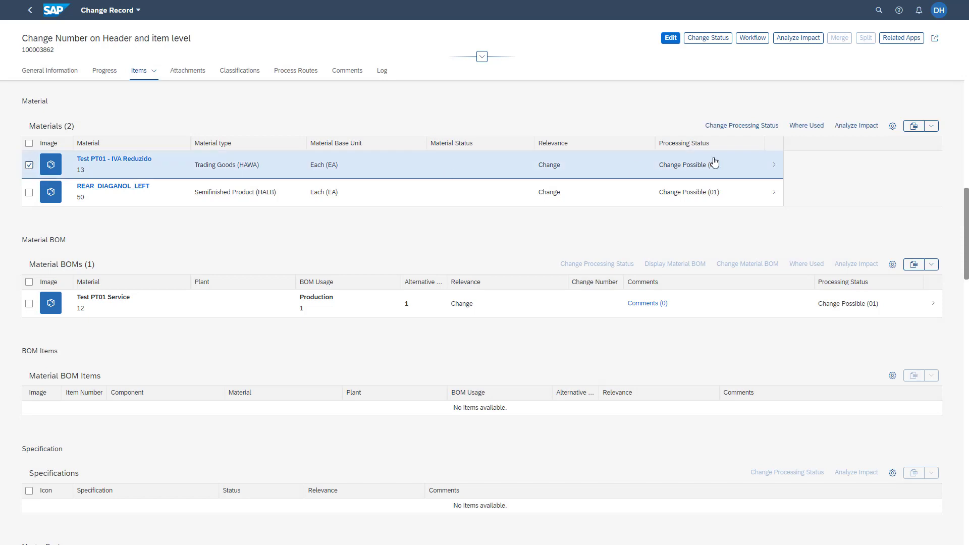
{"action": "left_click", "coordinate": [736, 131]}
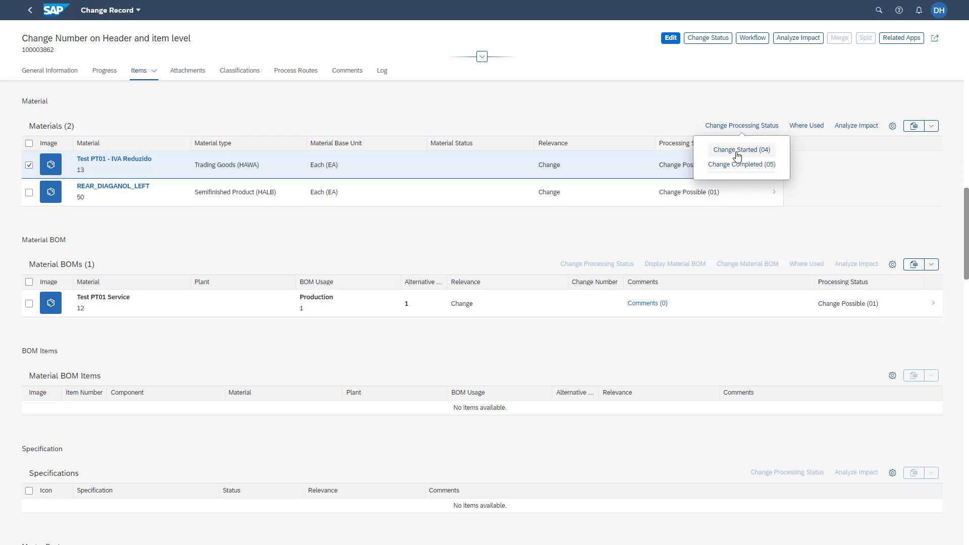
{"action": "left_click", "coordinate": [741, 151]}
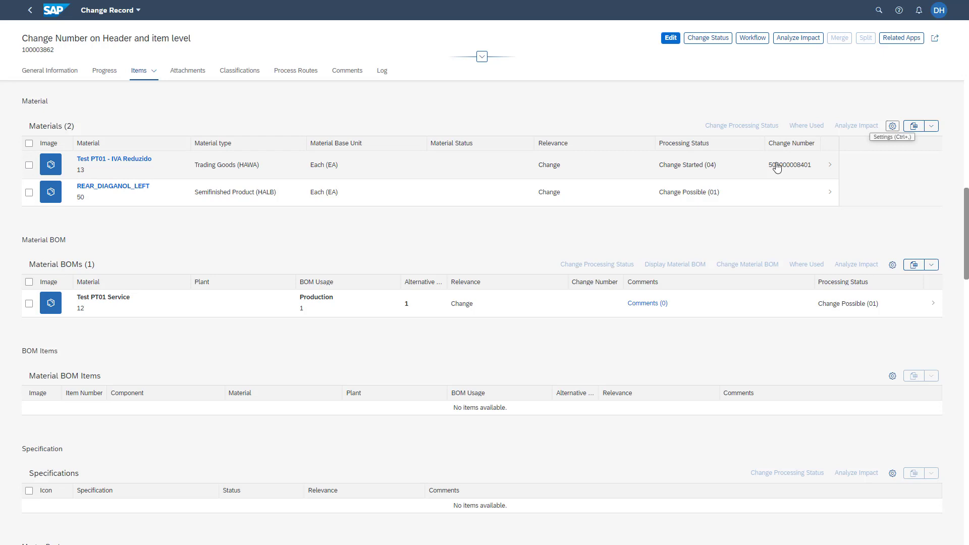
{"action": "left_click", "coordinate": [29, 196]}
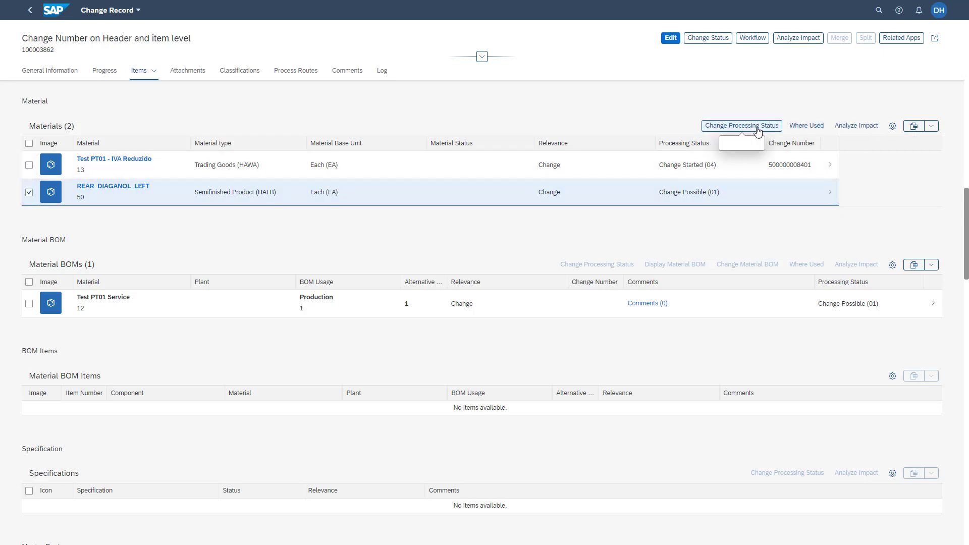
{"action": "left_click", "coordinate": [755, 151]}
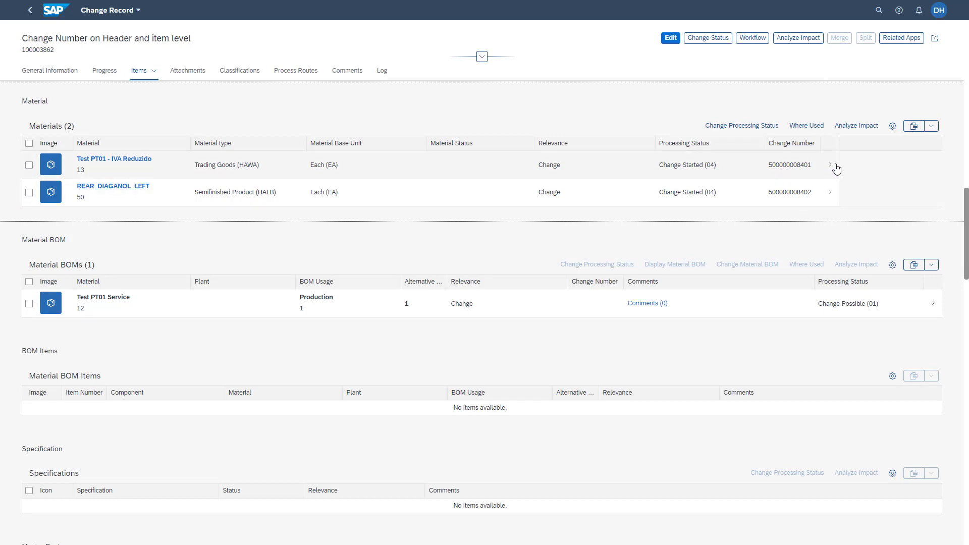
{"action": "key", "text": "alt+Tab"}
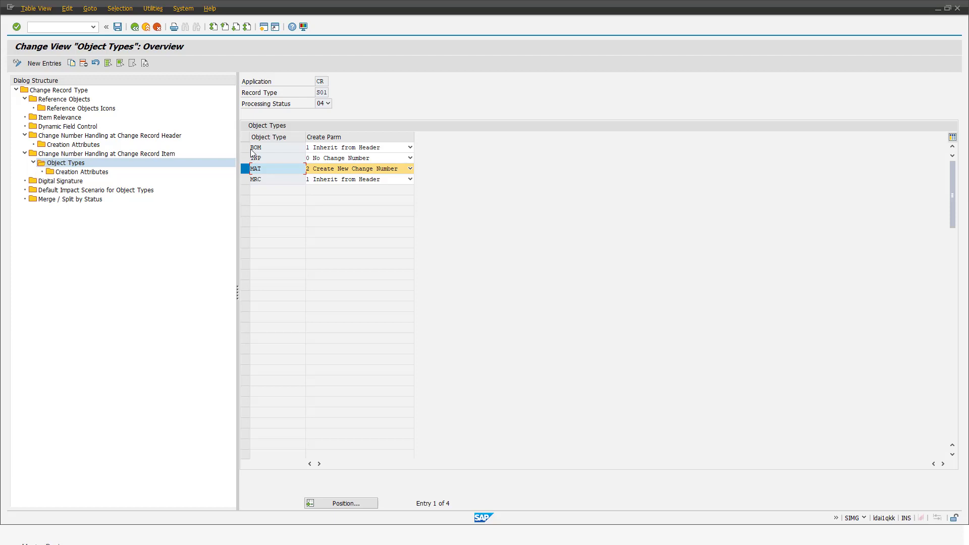
{"action": "left_click", "coordinate": [246, 149]}
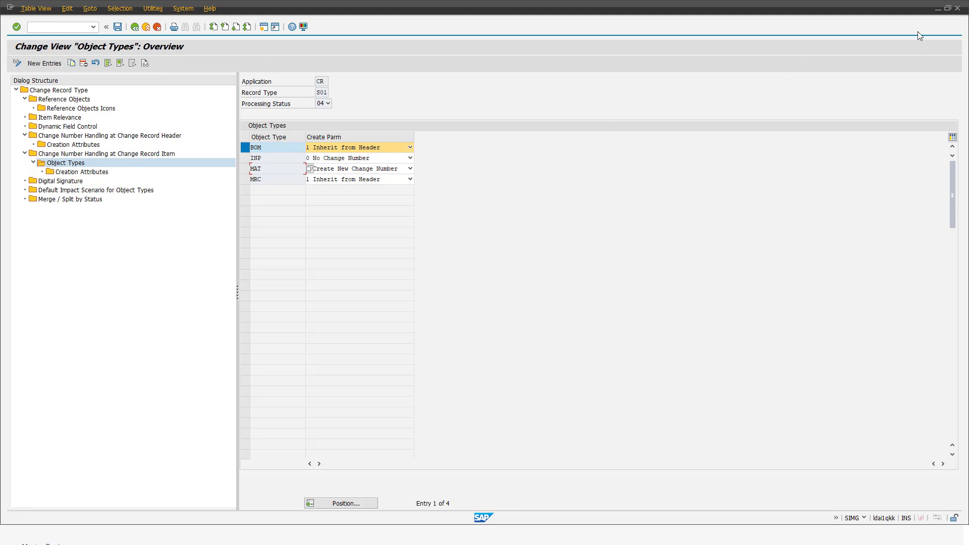
{"action": "left_click", "coordinate": [937, 9]}
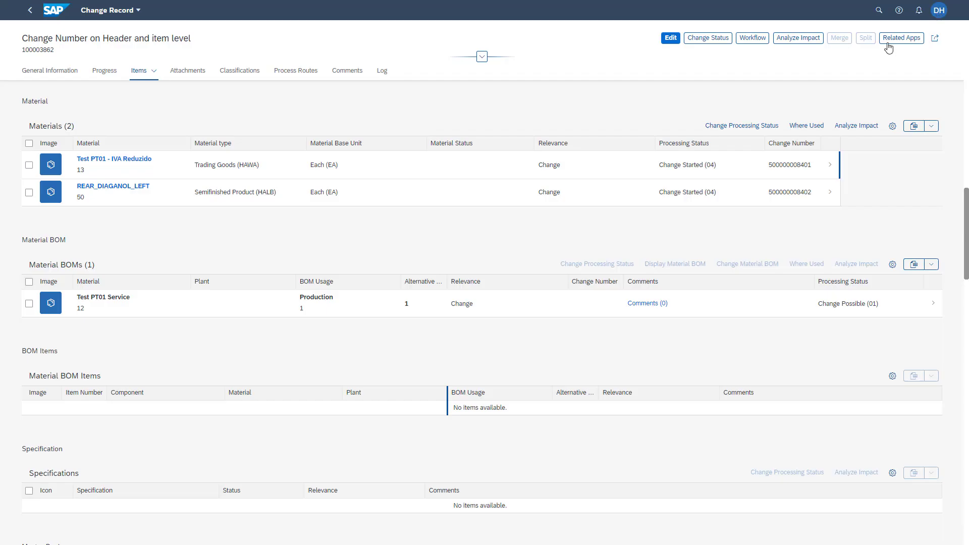
{"action": "left_click", "coordinate": [28, 303]}
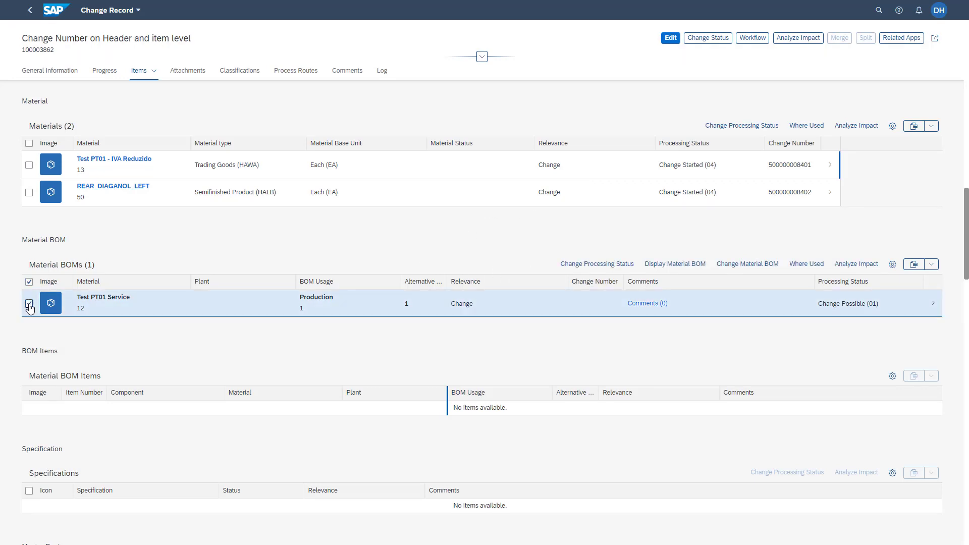
{"action": "left_click", "coordinate": [596, 266]}
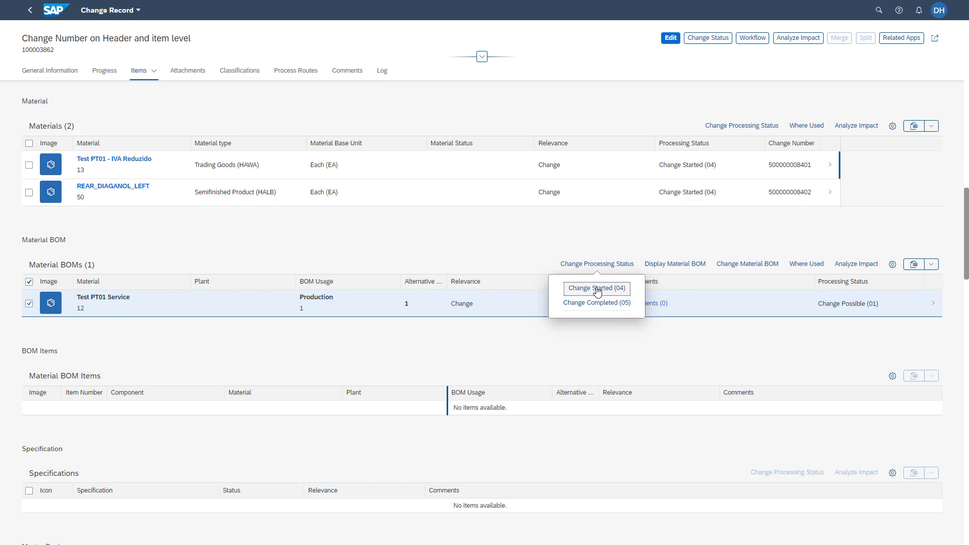
{"action": "left_click", "coordinate": [597, 289]}
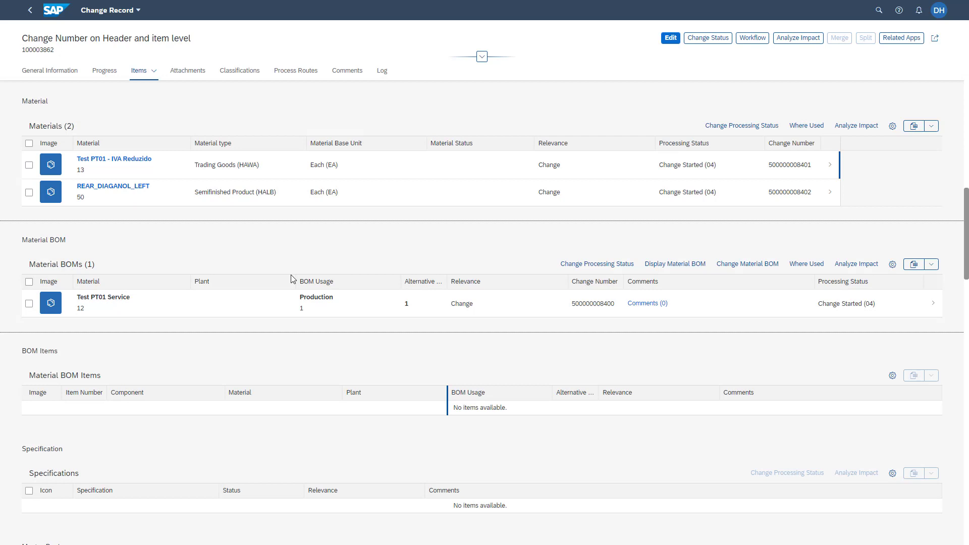
{"action": "scroll", "coordinate": [223, 181], "scroll_direction": "up", "scroll_amount": 10}
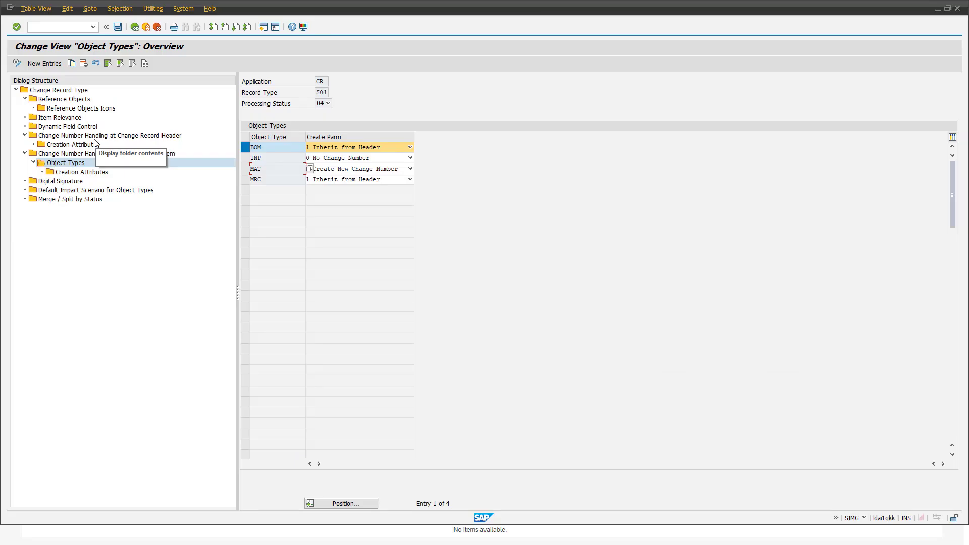
{"action": "left_click", "coordinate": [95, 137]}
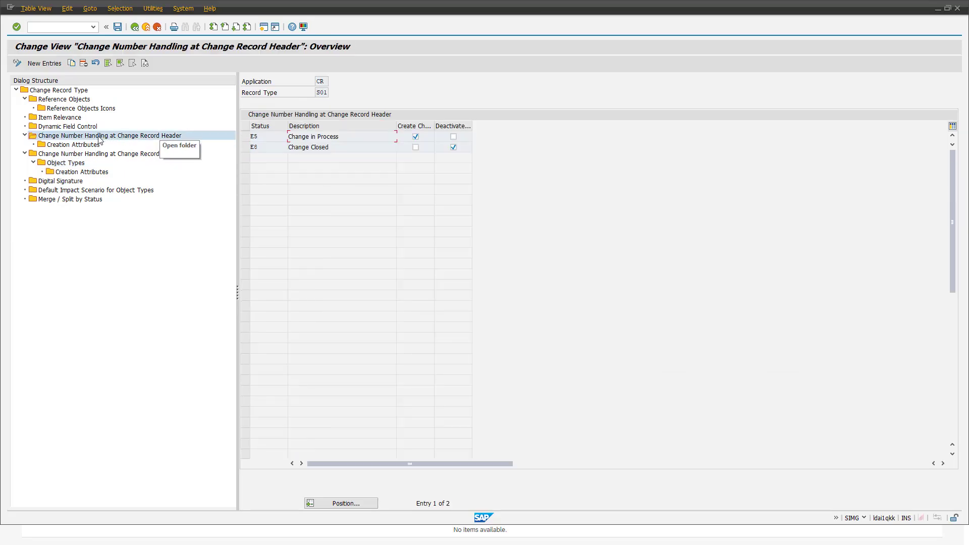
{"action": "left_click", "coordinate": [245, 147]}
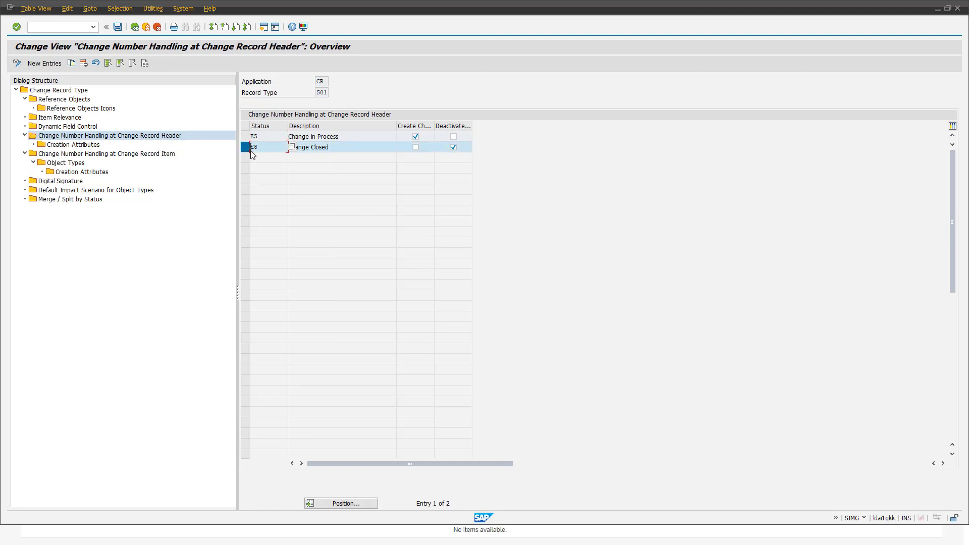
{"action": "left_click_drag", "start_coordinate": [256, 147], "coordinate": [229, 146]}
{"action": "left_click", "coordinate": [322, 149]}
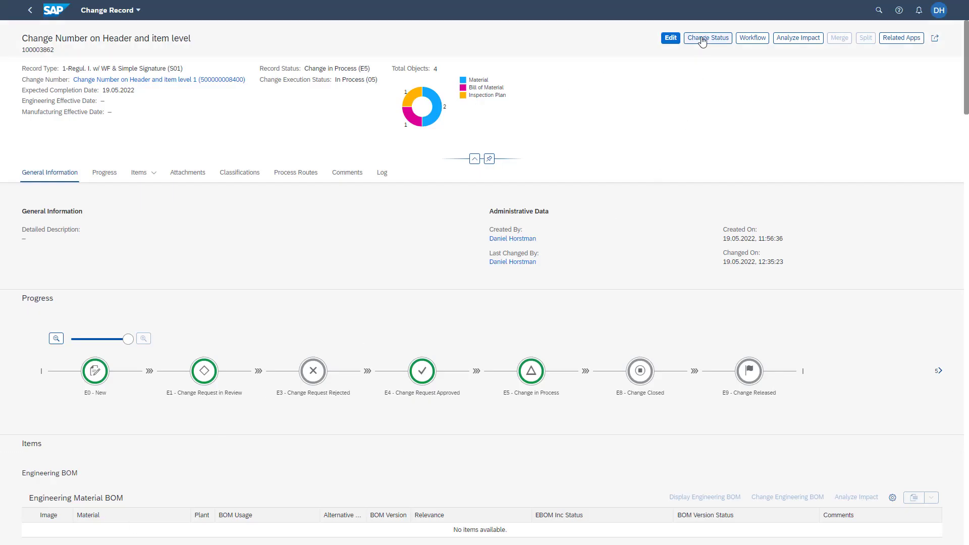
Close the order, moving the change record to Change Closed (E8).
{"action": "left_click", "coordinate": [702, 41]}
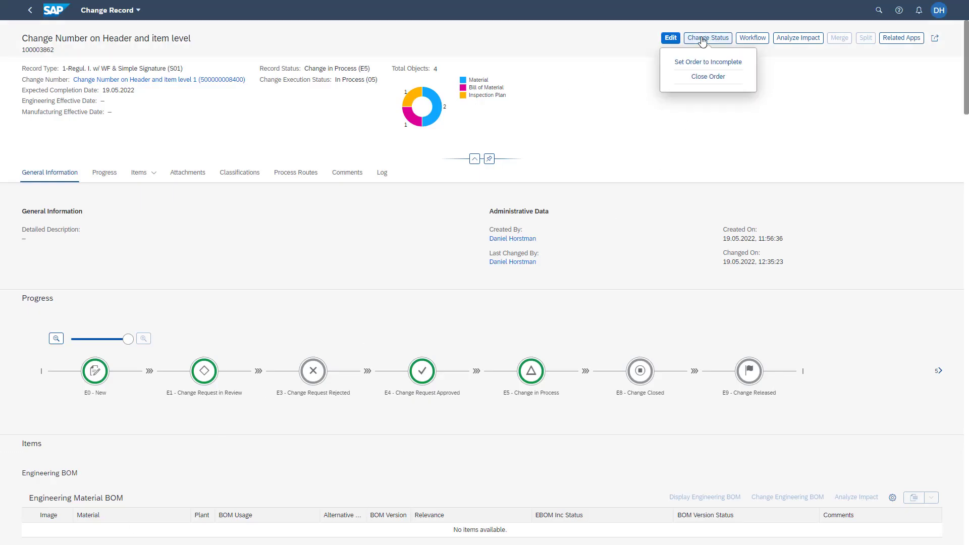
{"action": "left_click", "coordinate": [696, 78]}
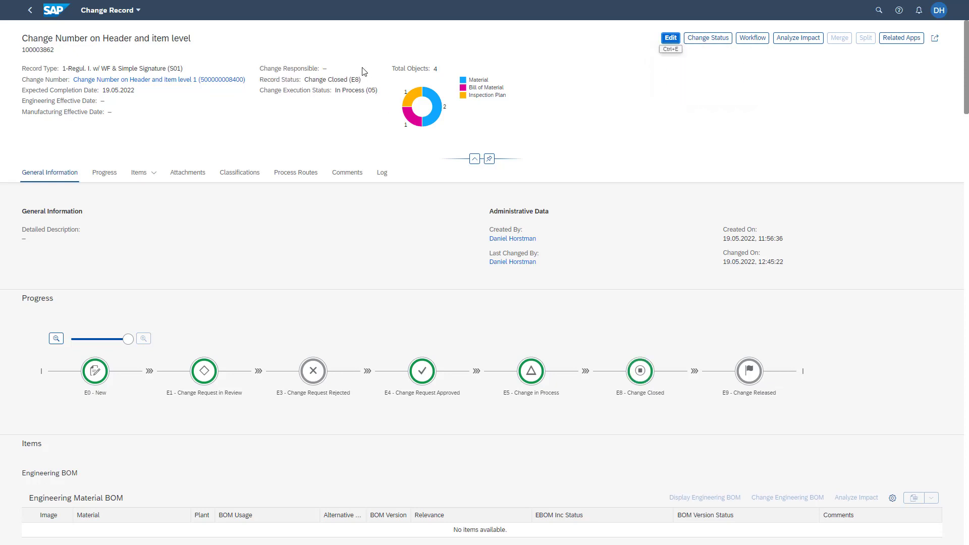
{"action": "mouse_move", "coordinate": [347, 78]}
{"action": "left_mouse_down"}
{"action": "mouse_move", "coordinate": [304, 80]}
{"action": "mouse_move", "coordinate": [359, 79]}
{"action": "left_mouse_up"}
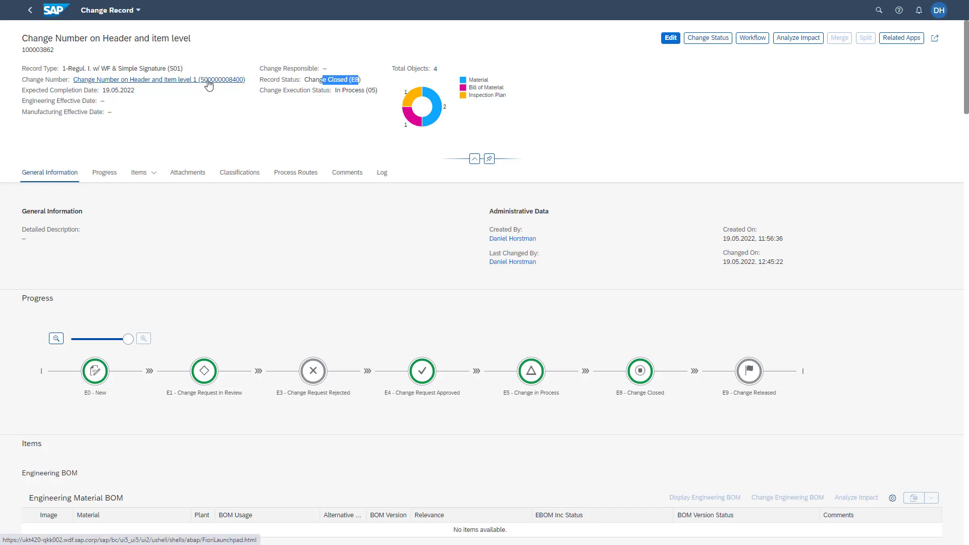
{"action": "left_click", "coordinate": [208, 80]}
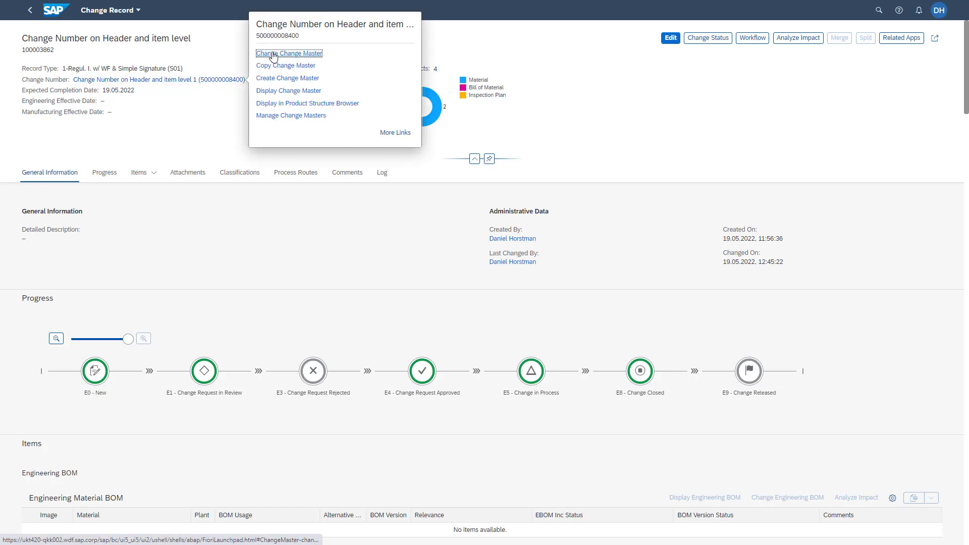
{"action": "left_click", "coordinate": [268, 90]}
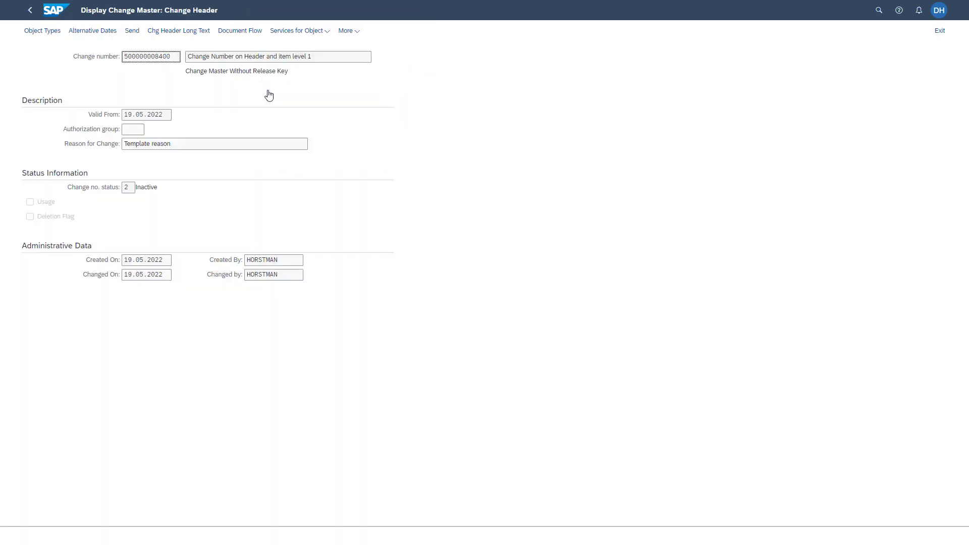
{"action": "left_click", "coordinate": [131, 188]}
{"action": "left_click", "coordinate": [129, 190]}
{"action": "left_click", "coordinate": [154, 192]}
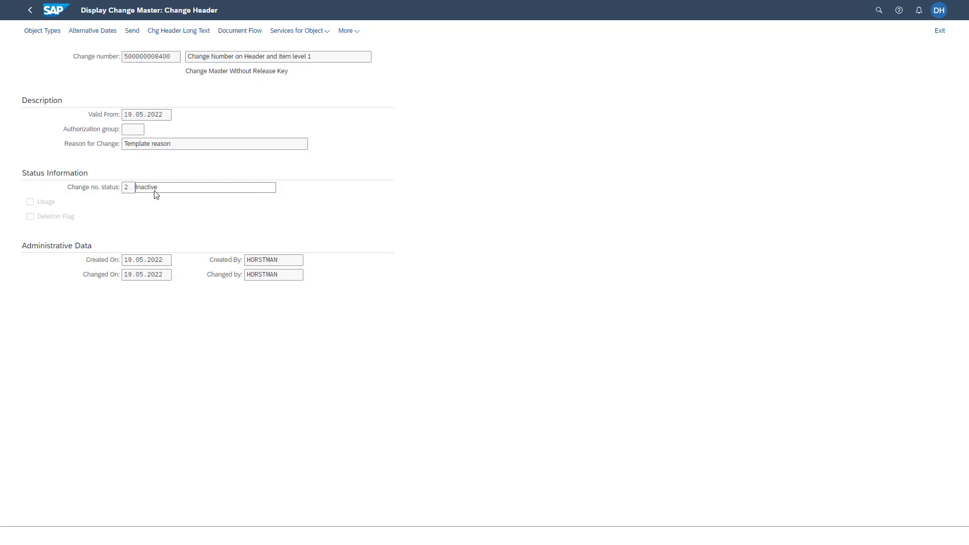